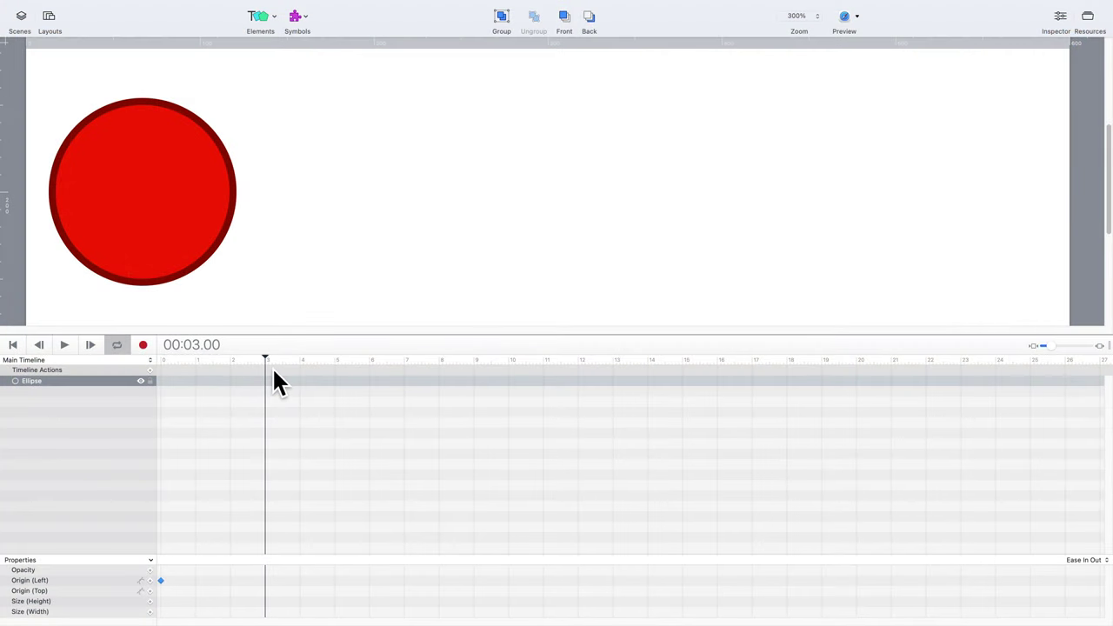
Step: Record the red circle sliding from the left edge across to the far right
click(273, 369)
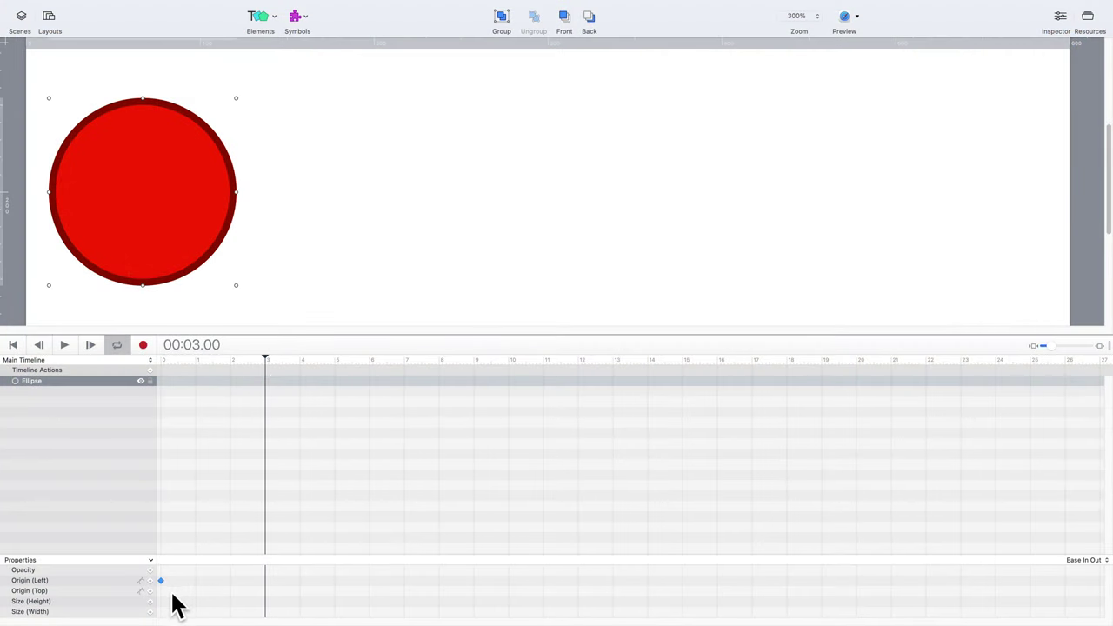
click(299, 252)
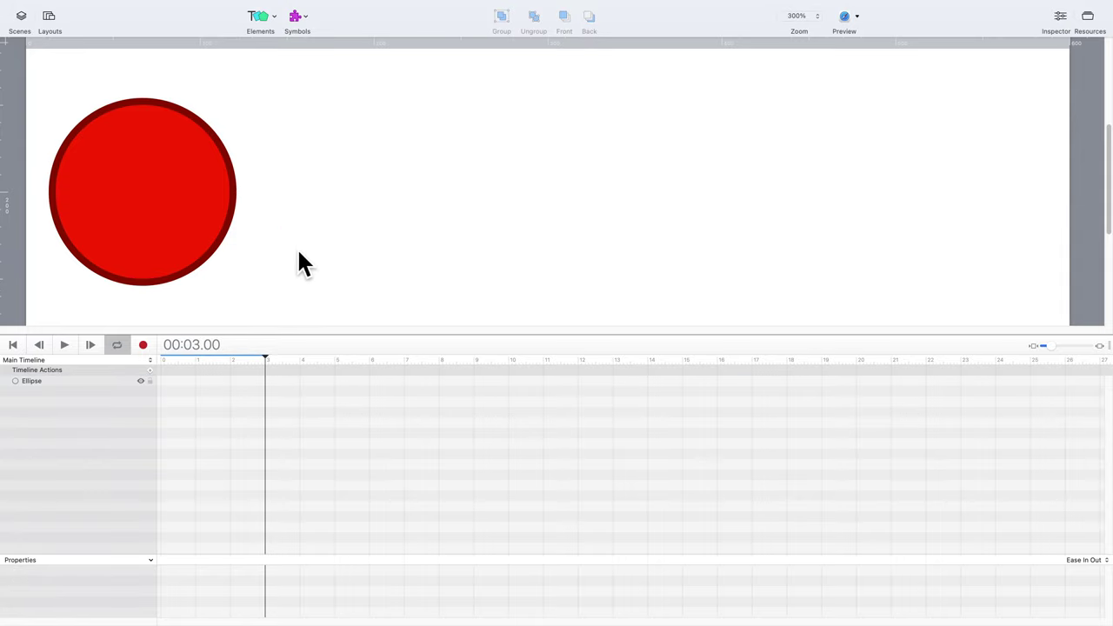
drag(196, 237, 753, 244)
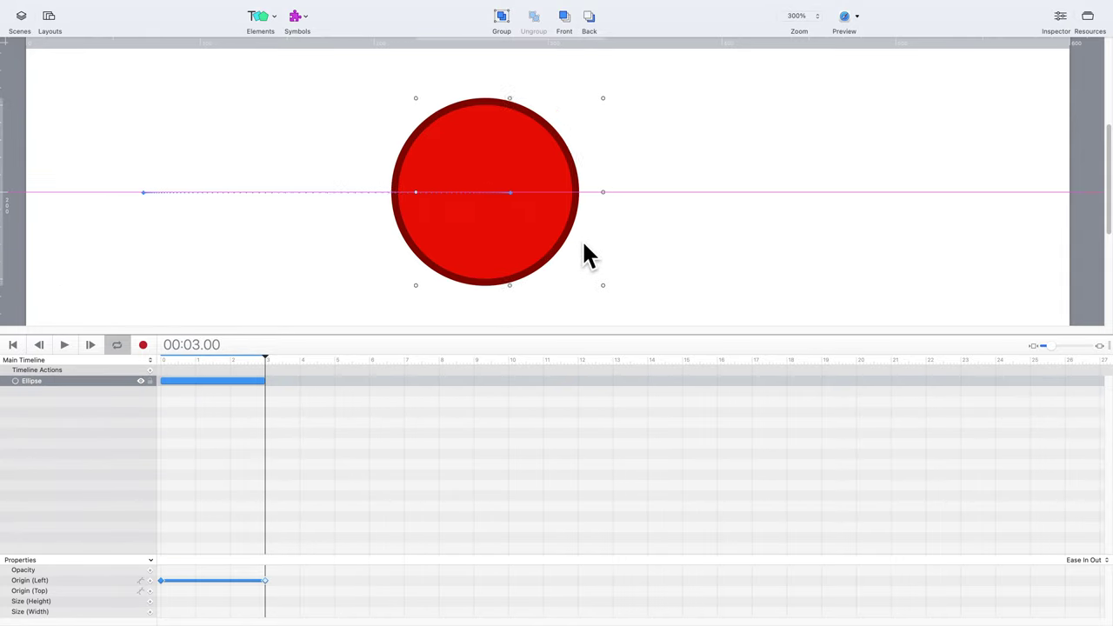
drag(753, 245, 975, 244)
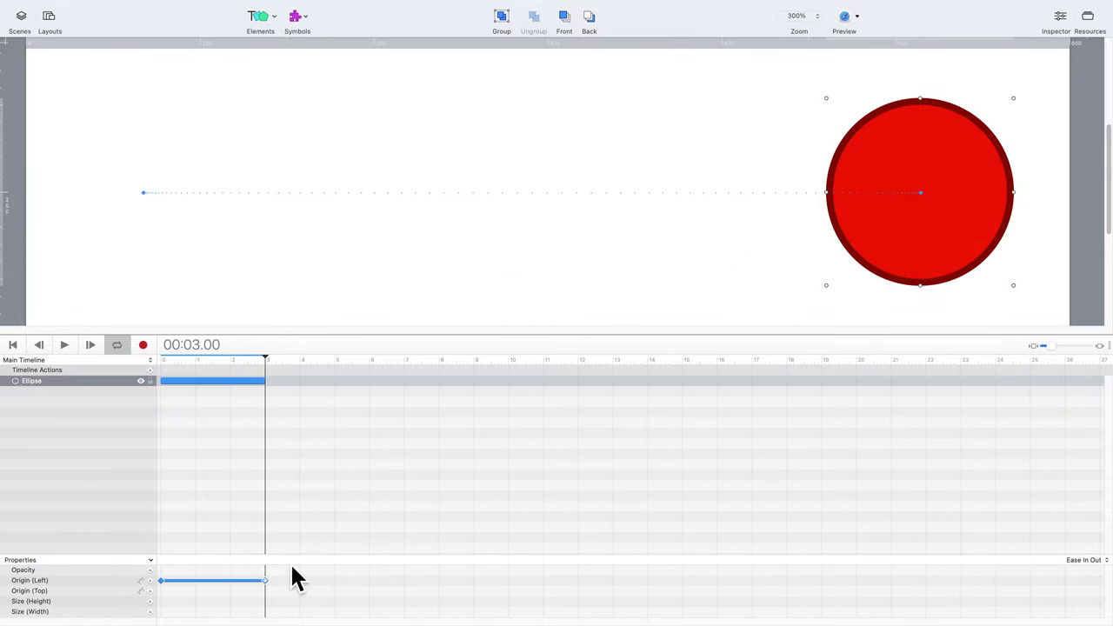
Step: Drag the motion's end keyframe along the timeline to lengthen the circle's slide
drag(412, 591, 571, 588)
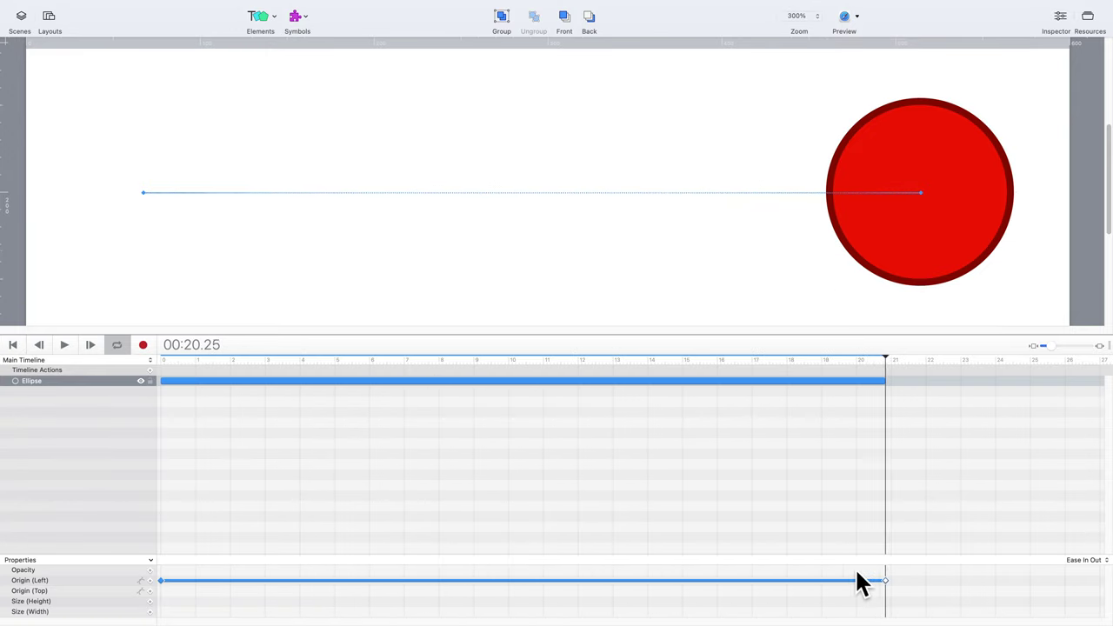
drag(861, 583, 635, 585)
drag(344, 579, 214, 576)
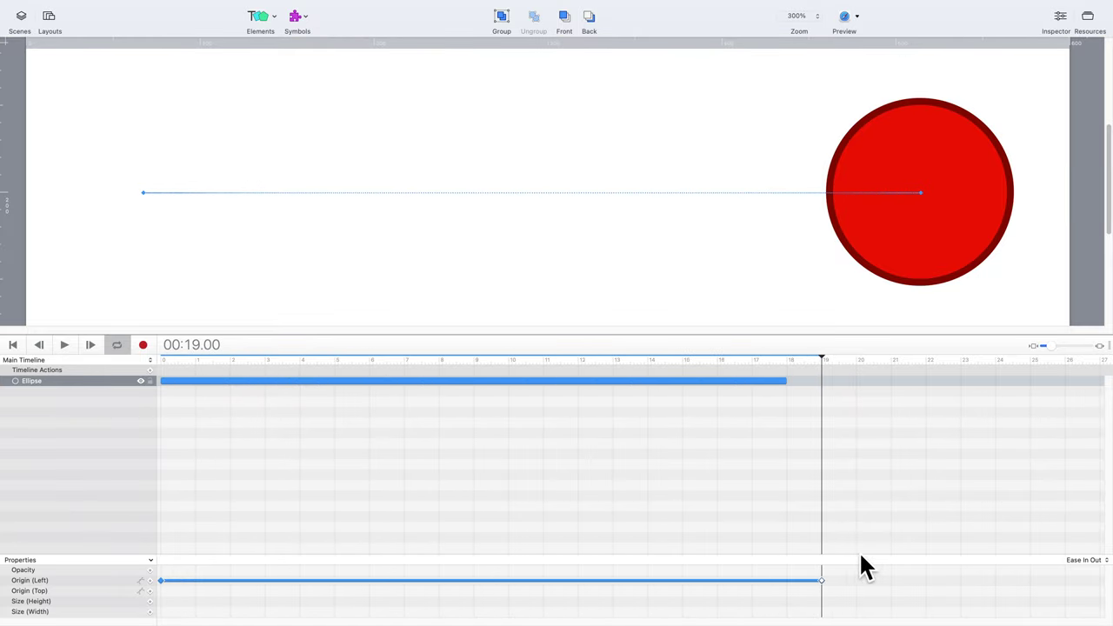
drag(945, 580, 661, 580)
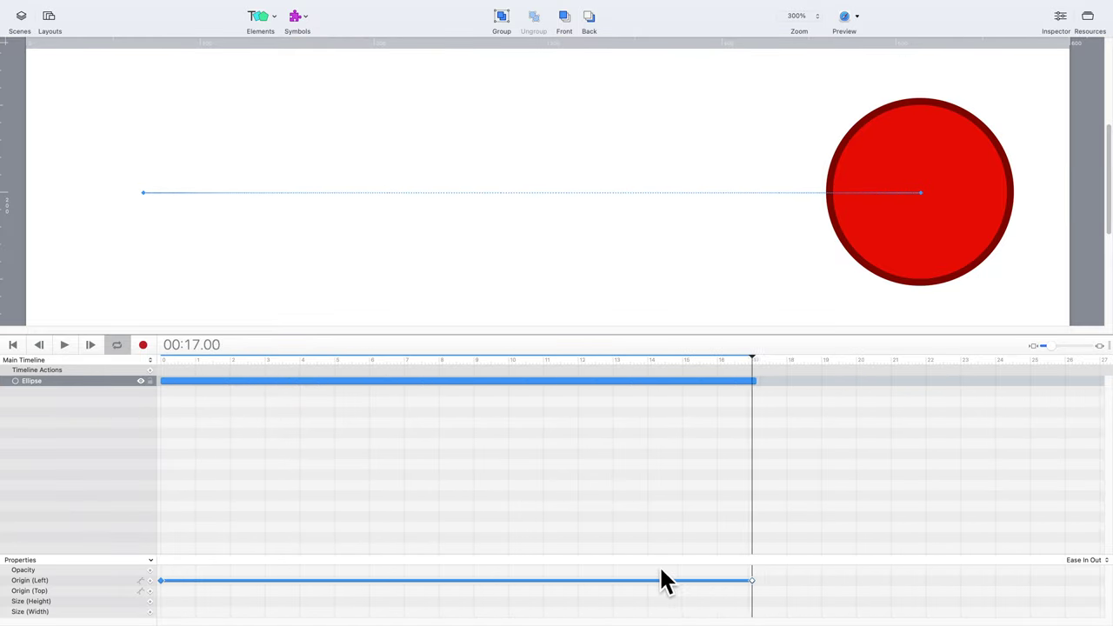
drag(216, 567, 418, 576)
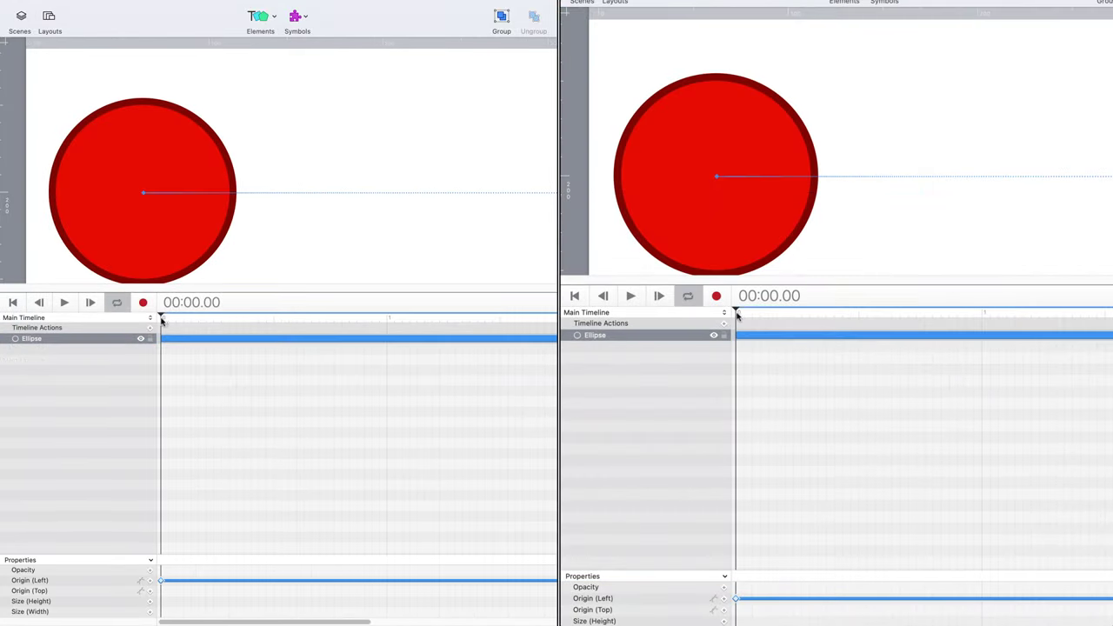
Step: Scrub both split-view playheads forward to compare the two circle positions
drag(737, 315, 745, 318)
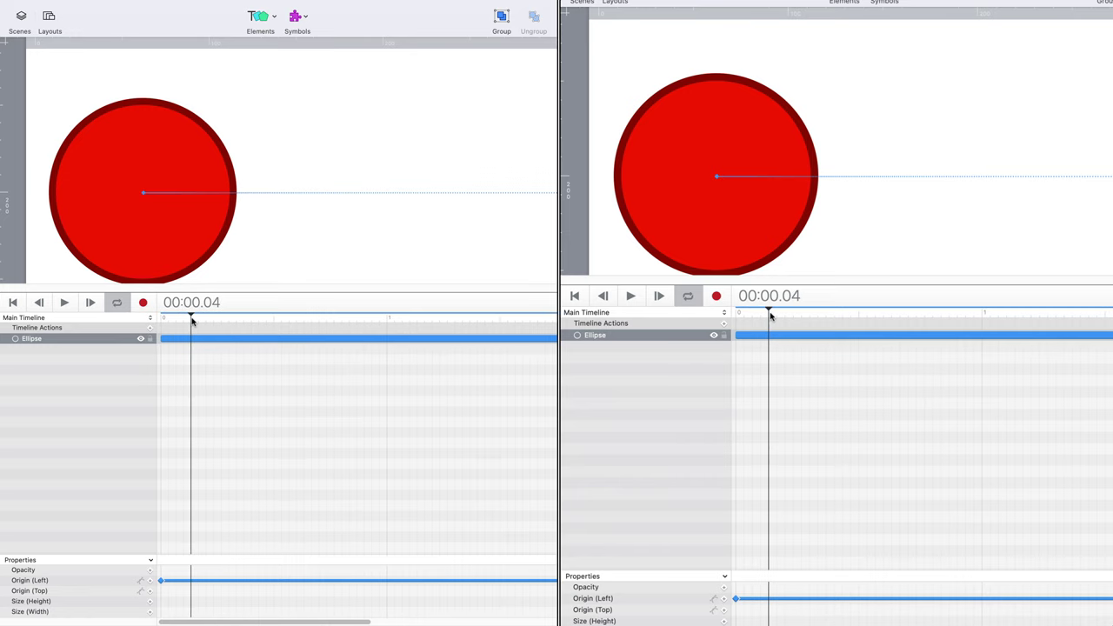
drag(814, 316, 838, 317)
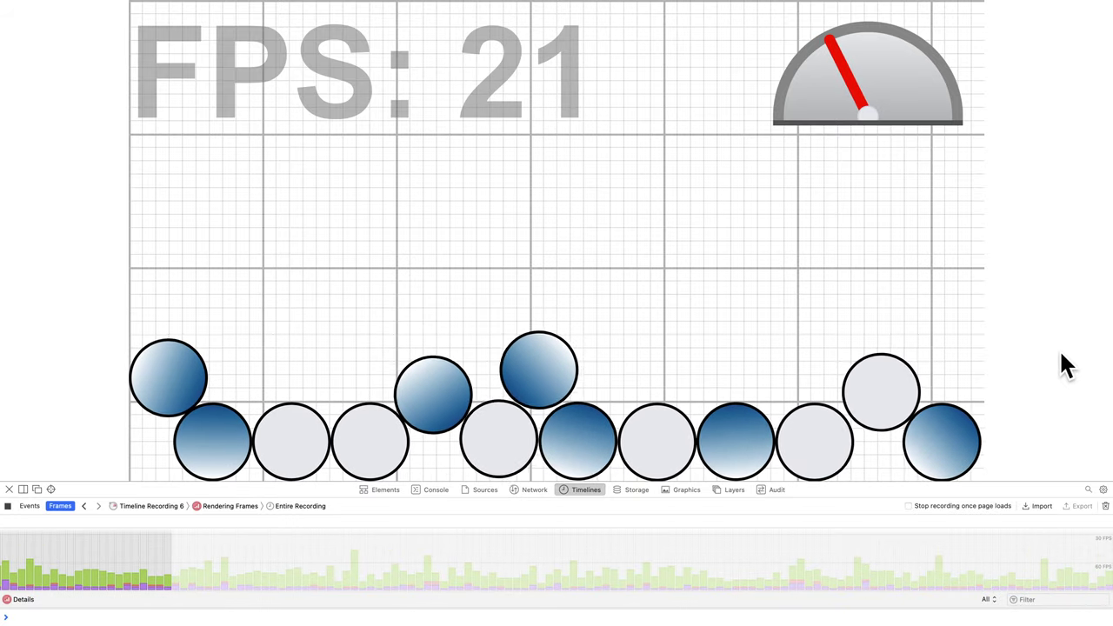
Step: Bring up the page options menu on the FPS preview page
right_click(1061, 353)
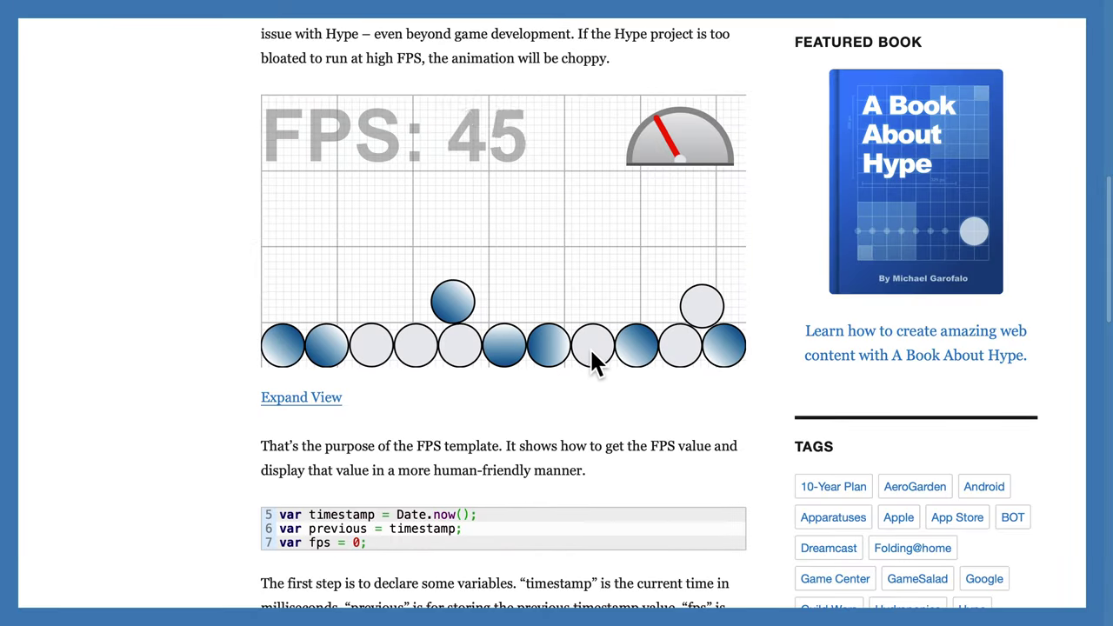
Step: Fling two balls upward and push a third leftward in the embedded FPS demo
drag(590, 351, 572, 217)
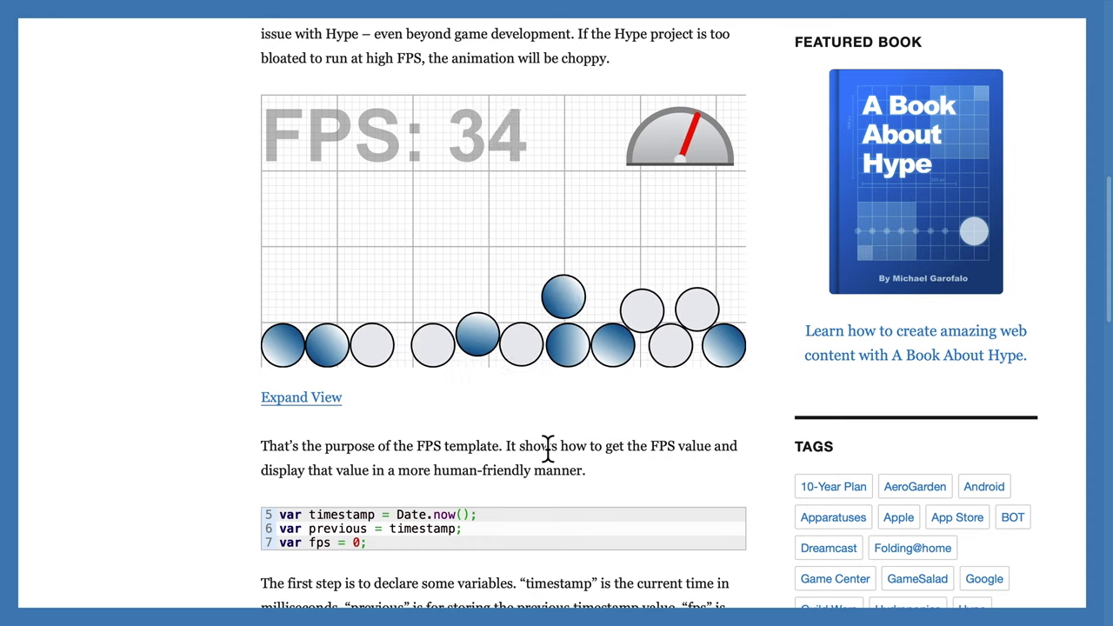
drag(452, 358, 434, 265)
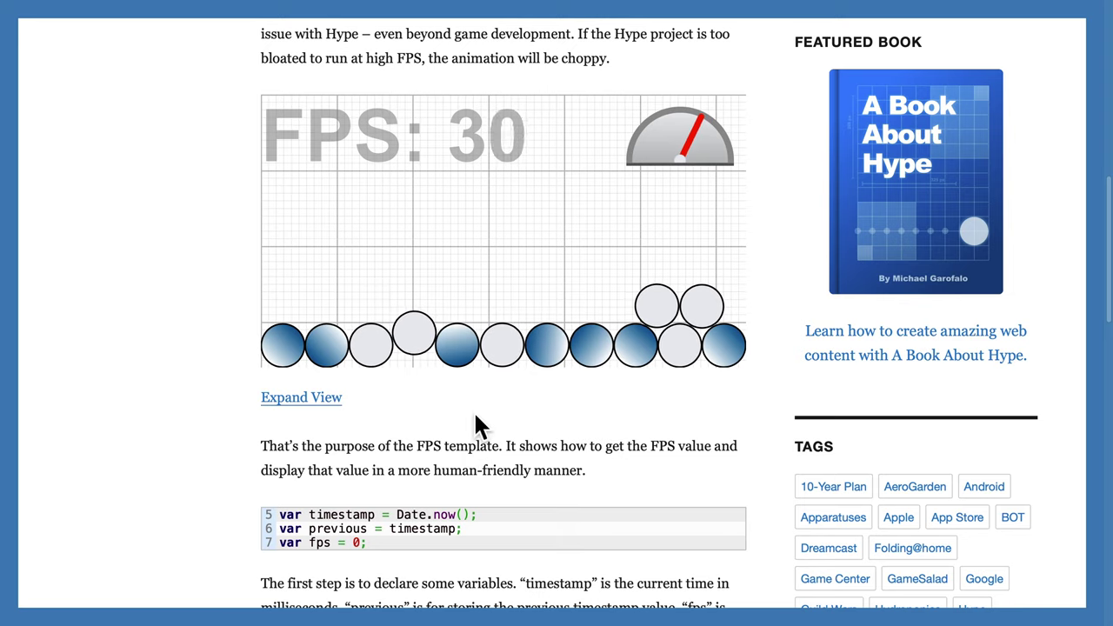
mouse_move(678, 351)
mouse_down()
mouse_move(541, 360)
mouse_move(451, 337)
mouse_move(425, 304)
mouse_move(510, 275)
mouse_move(694, 348)
mouse_move(714, 313)
mouse_move(641, 277)
mouse_move(497, 272)
mouse_move(423, 321)
mouse_move(344, 308)
mouse_move(360, 286)
mouse_move(552, 265)
mouse_move(590, 280)
mouse_move(616, 353)
mouse_up()
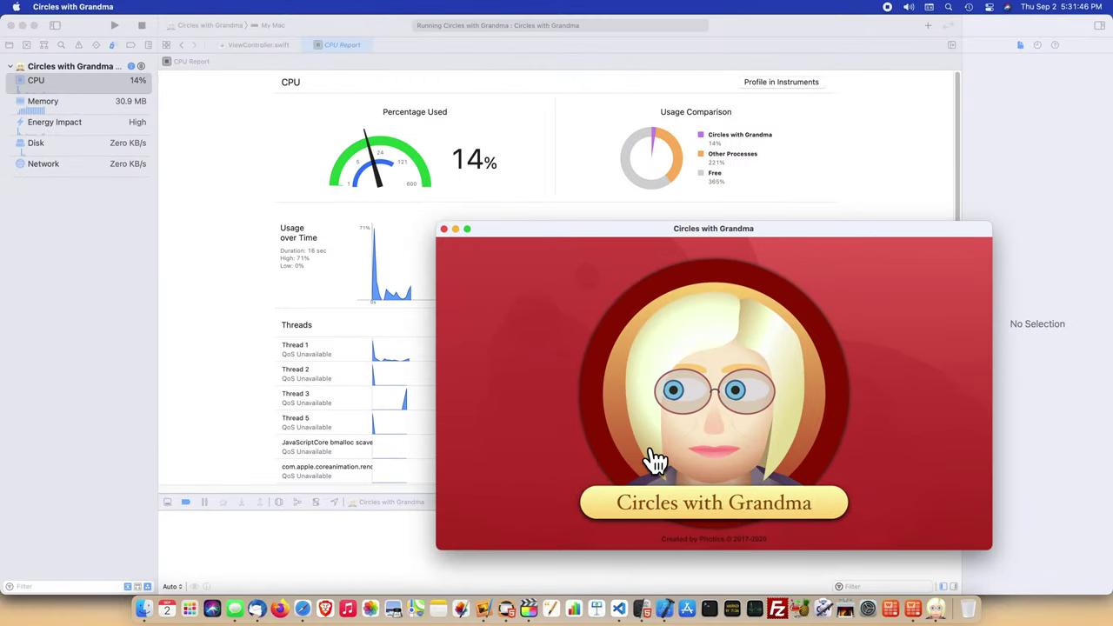
Step: Get past Grandma's greeting and the main menu, and start a new game with players chosen
click(799, 459)
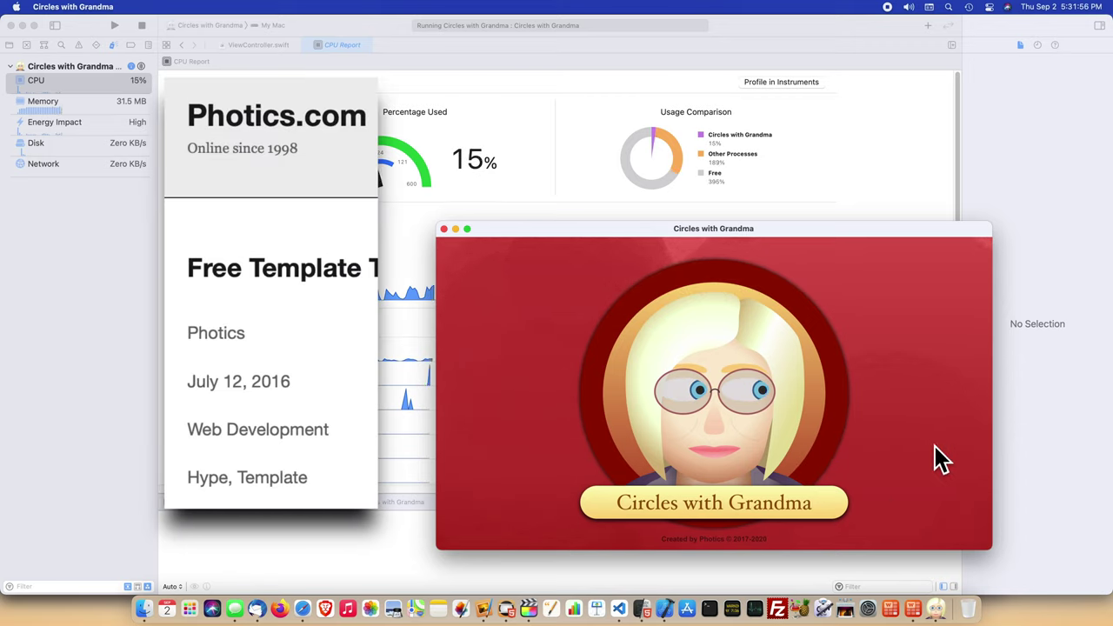
click(759, 514)
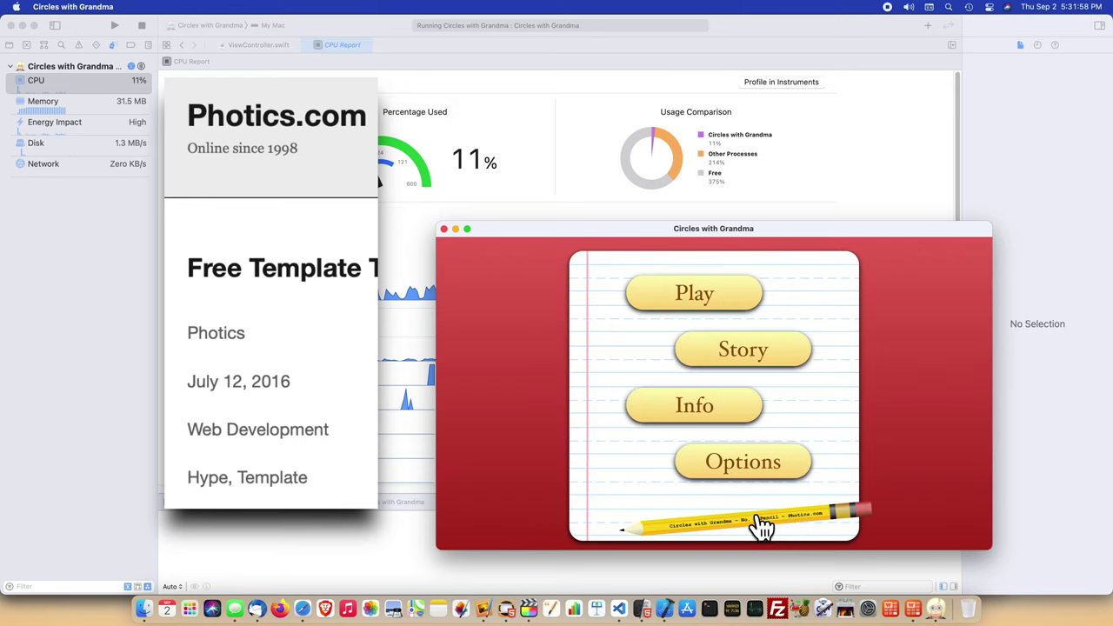
click(742, 307)
click(665, 369)
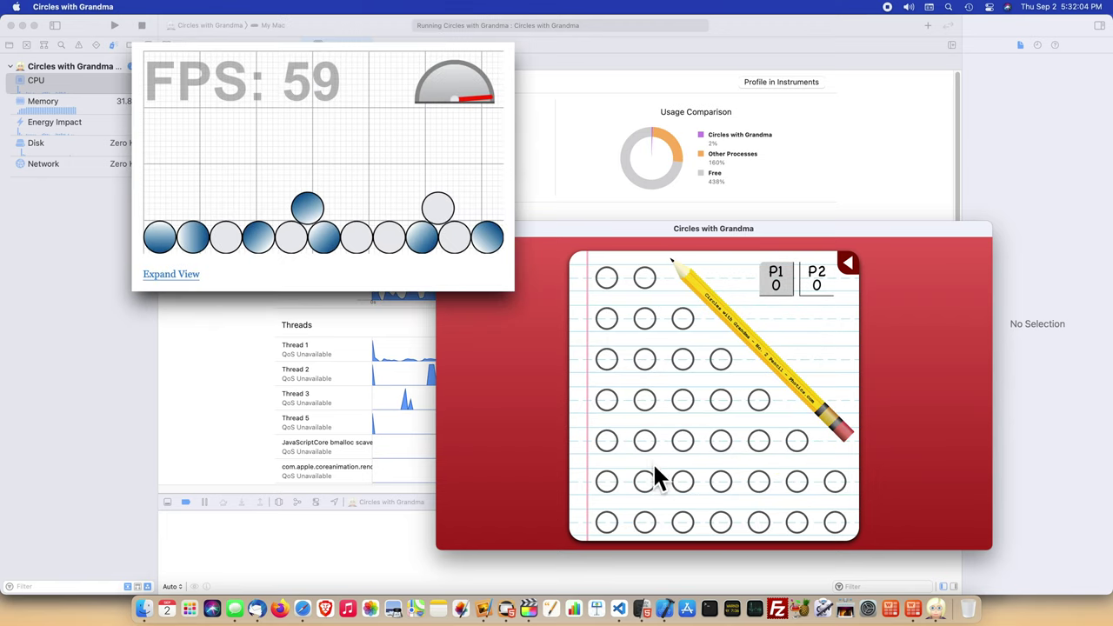
Step: Fill four circles on the Circles with Grandma board
click(649, 480)
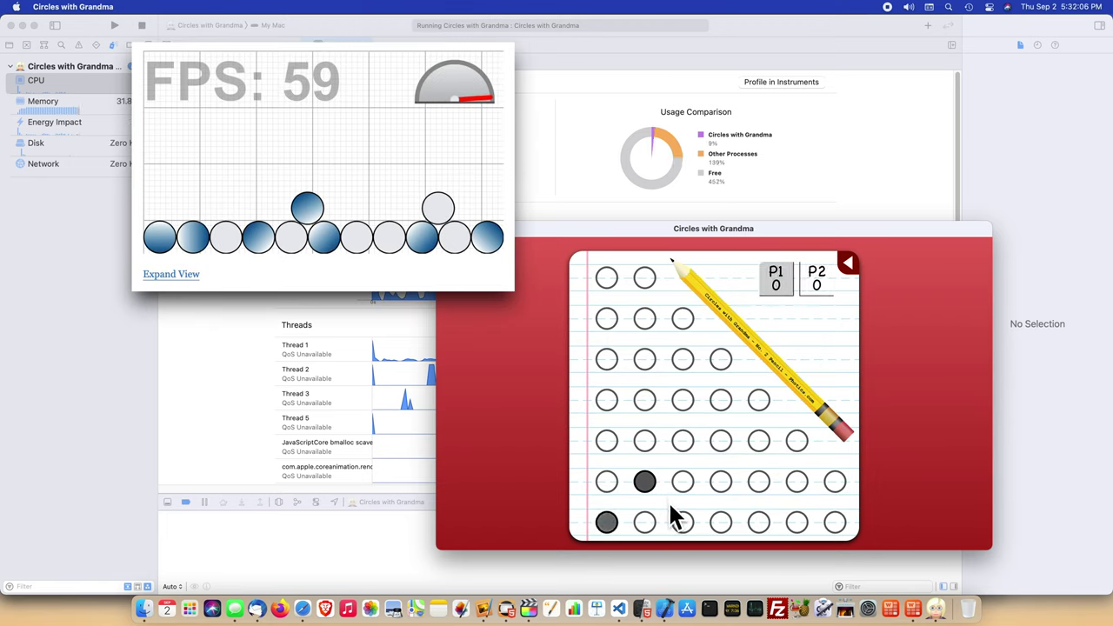
click(652, 527)
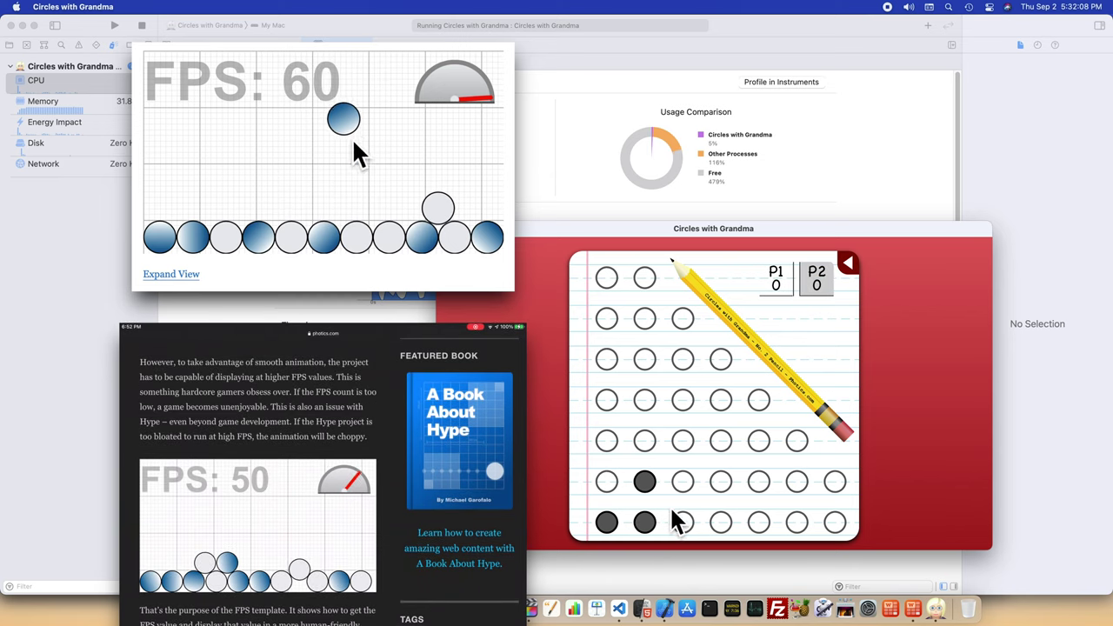
click(612, 492)
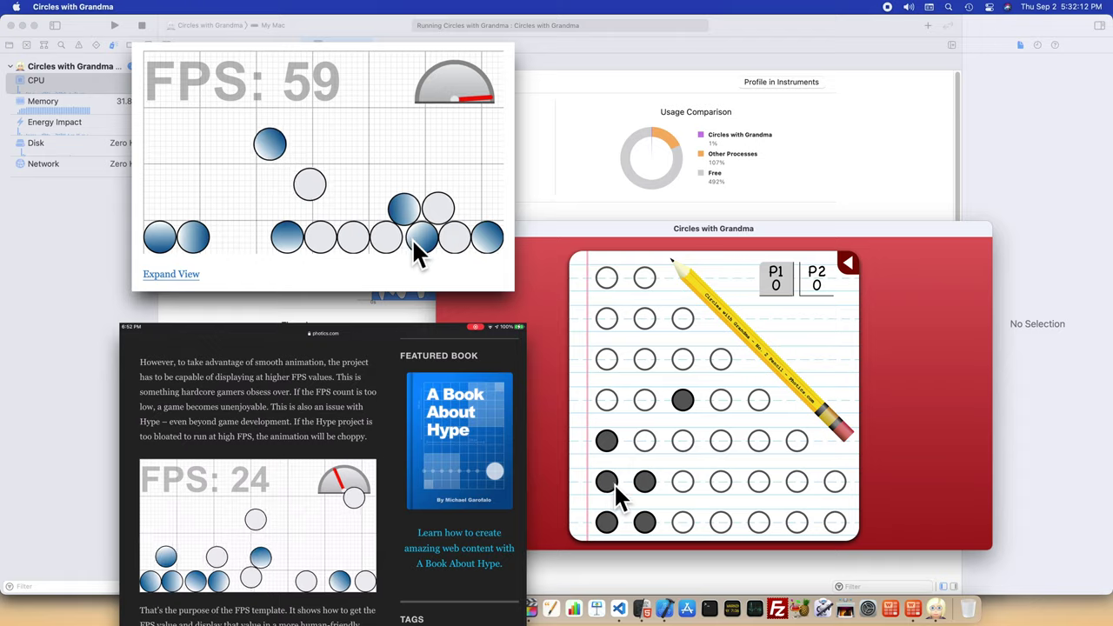
click(685, 484)
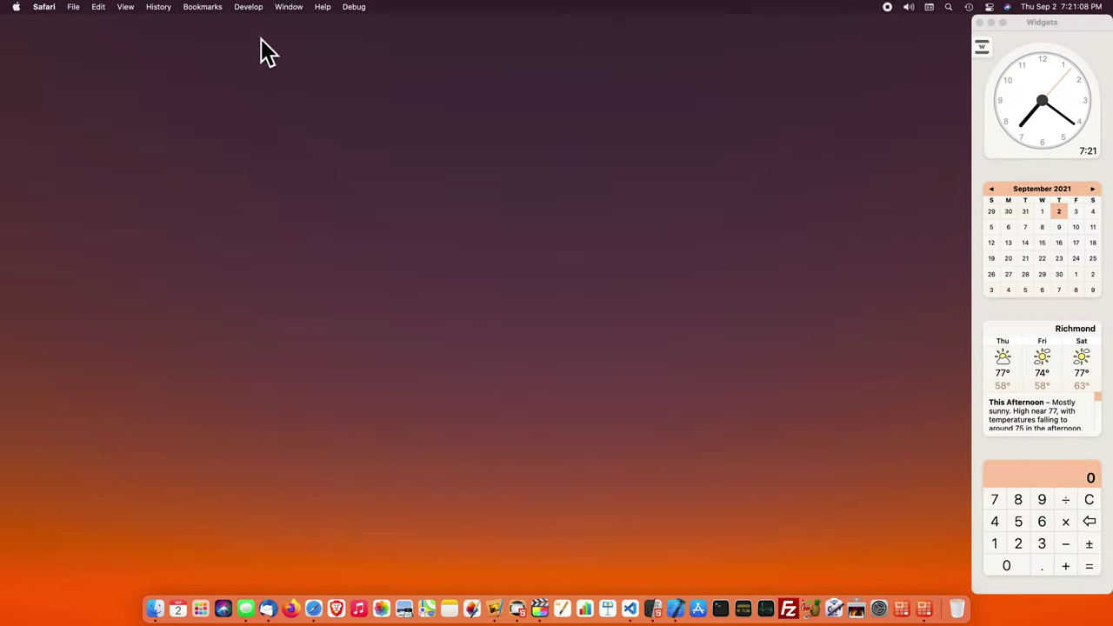
Step: Inspect the iPad's photics.com fps page and start a Timelines recording
click(247, 7)
mouse_move(261, 56)
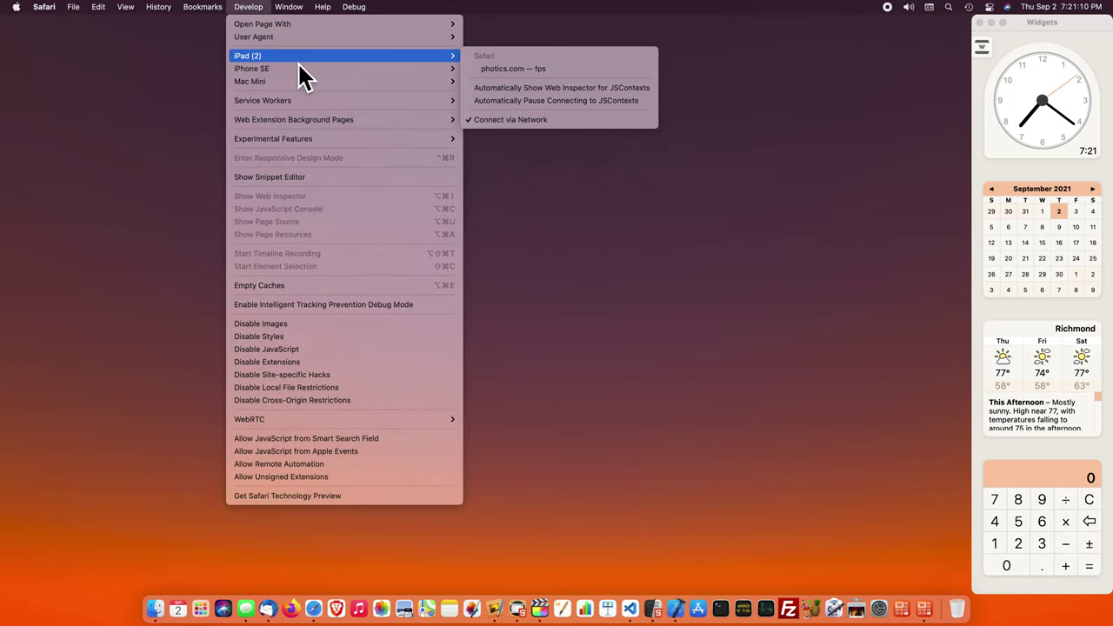
click(560, 74)
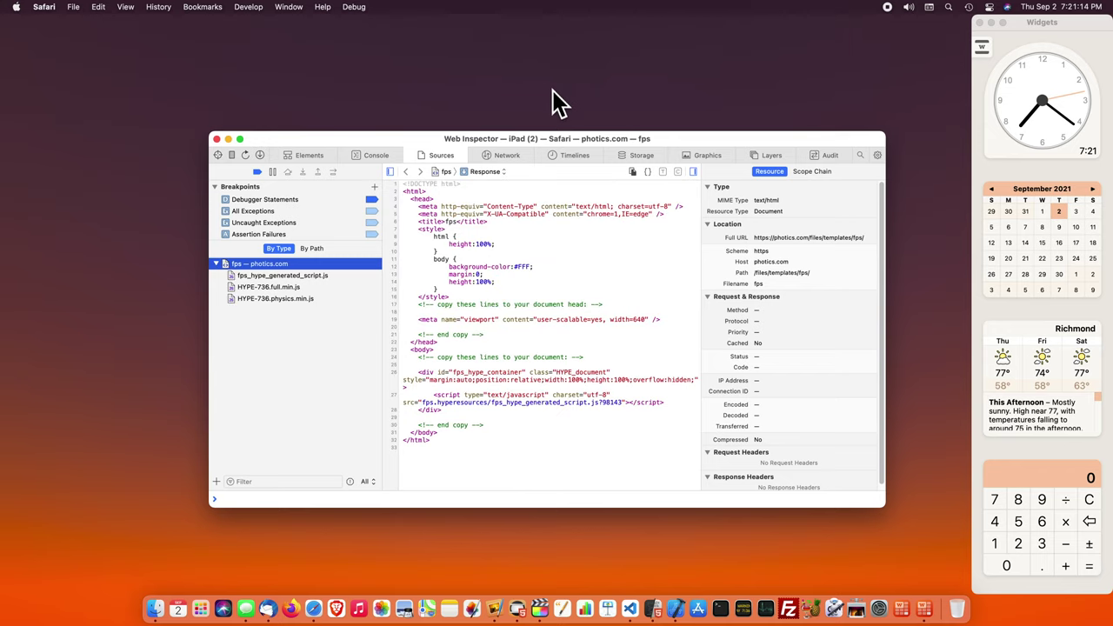
click(588, 162)
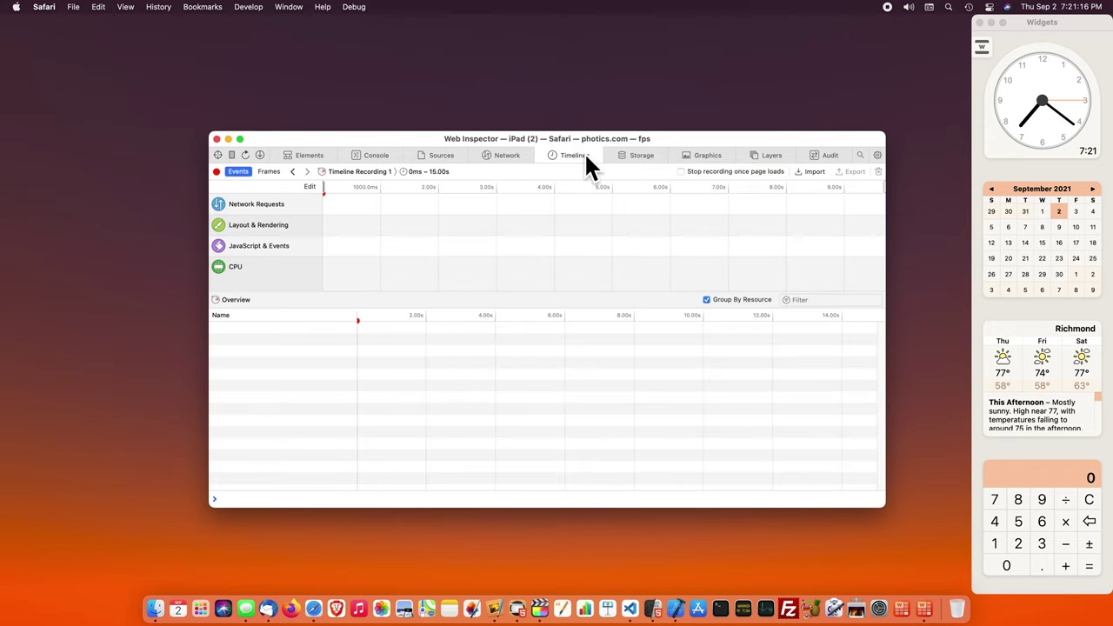
click(250, 157)
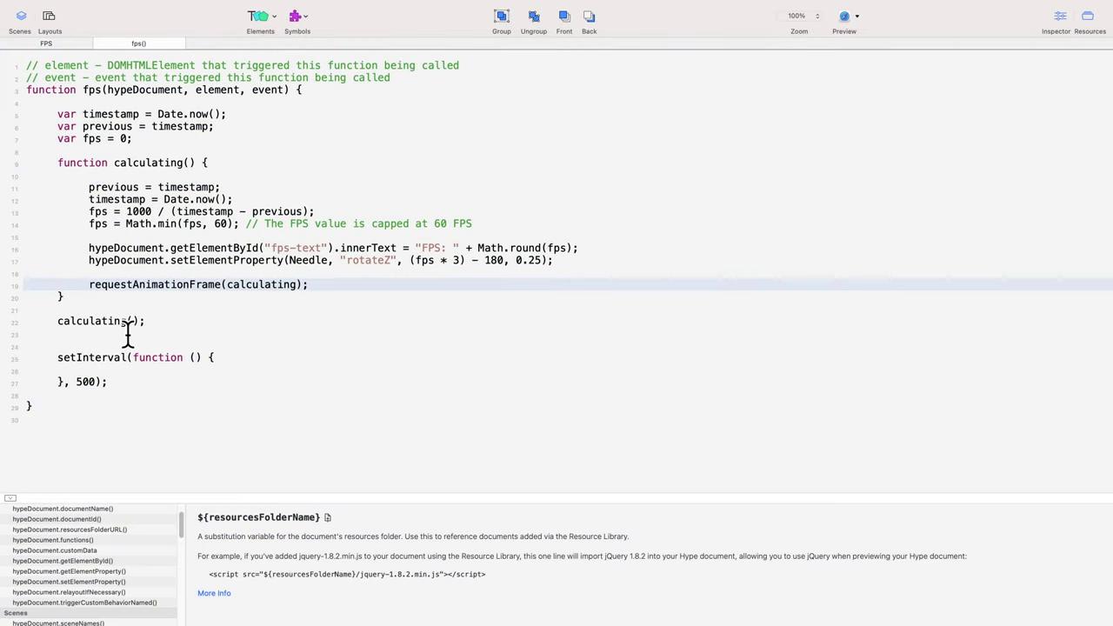
Step: Highlight the requestAnimationFrame call on line 19 of fps(), then deselect it
drag(96, 295, 198, 299)
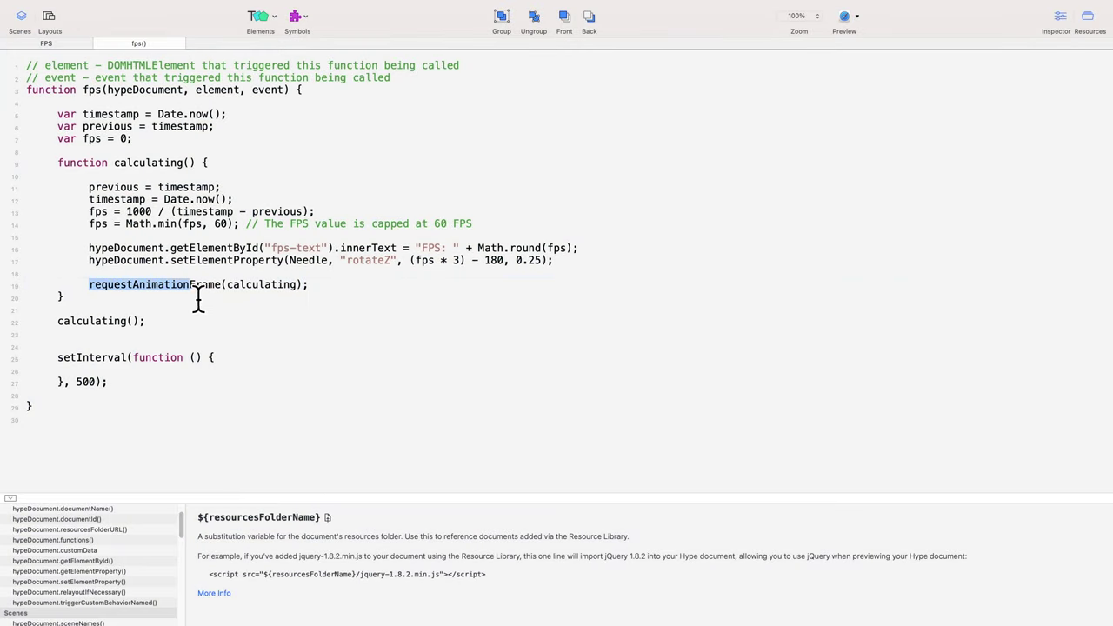
click(340, 296)
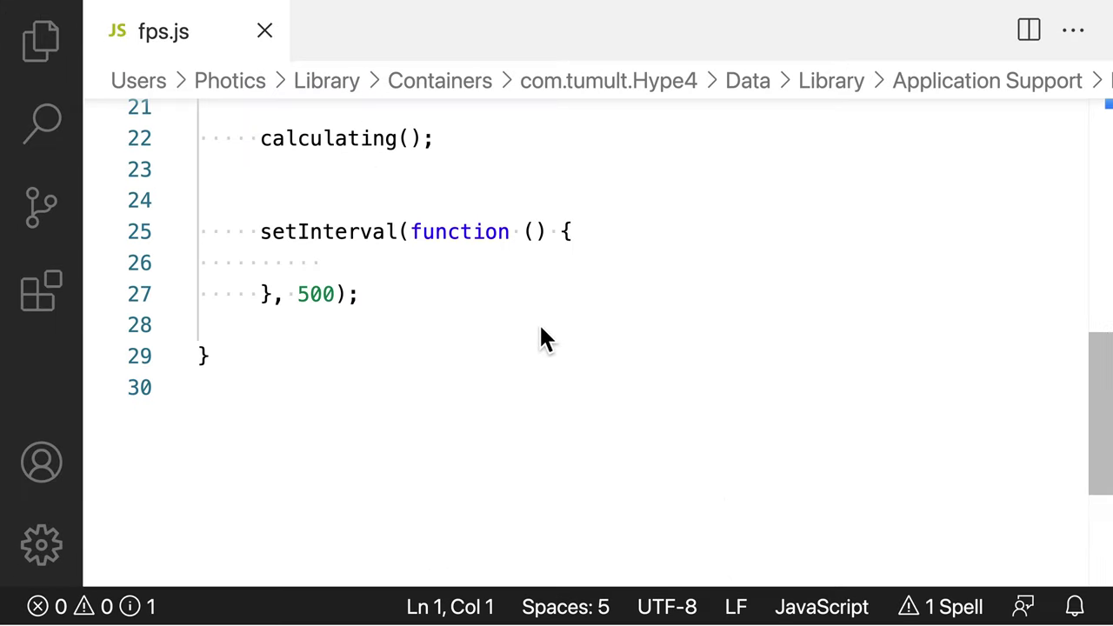
Step: Write '// empty!' inside the empty setInterval callback on line 26 of fps.js
drag(520, 304, 211, 241)
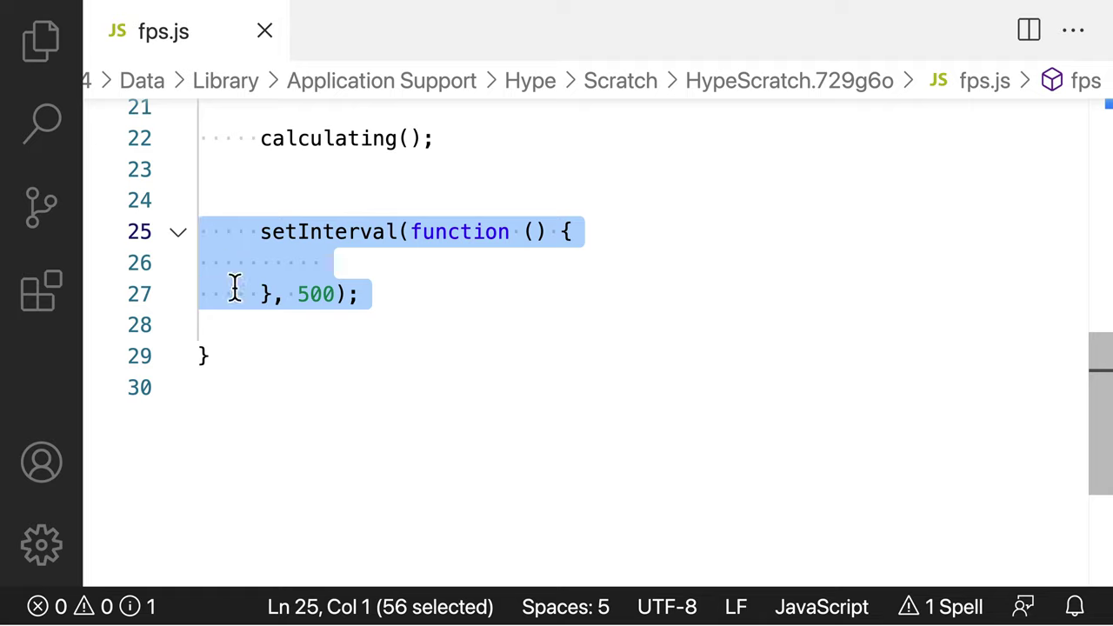
click(430, 363)
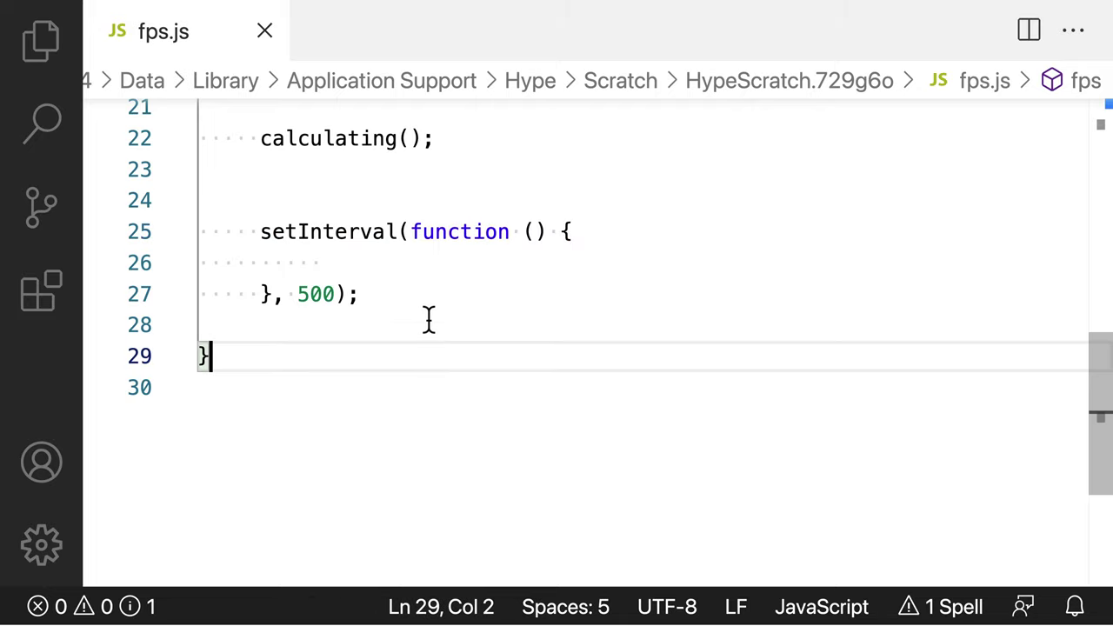
click(422, 266)
text(// )
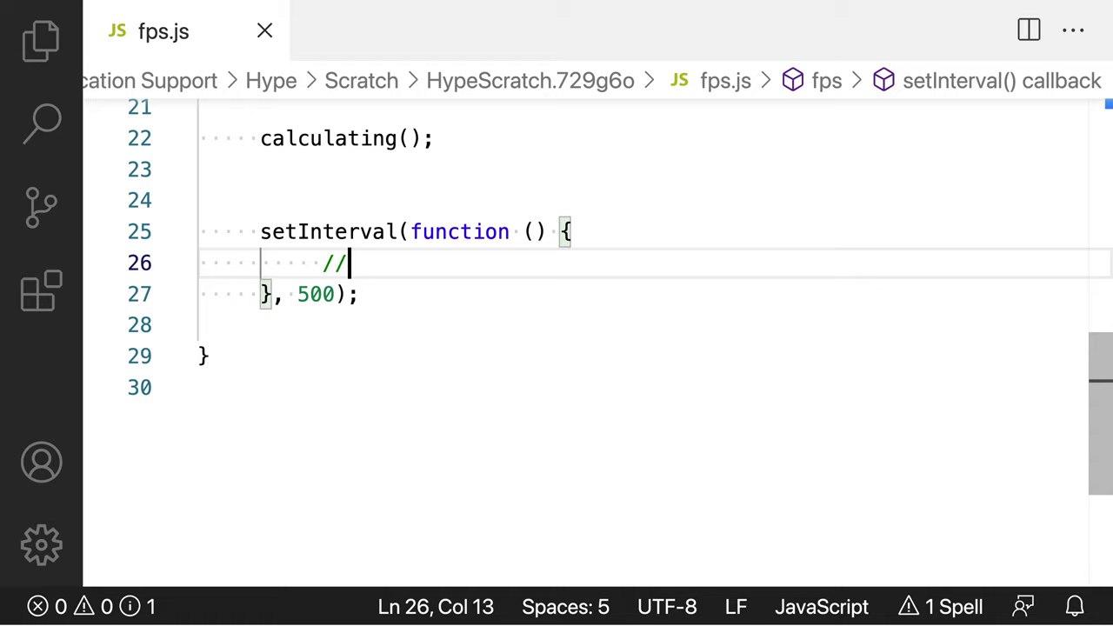
text(w)
key(BackSpace)
text(emp)
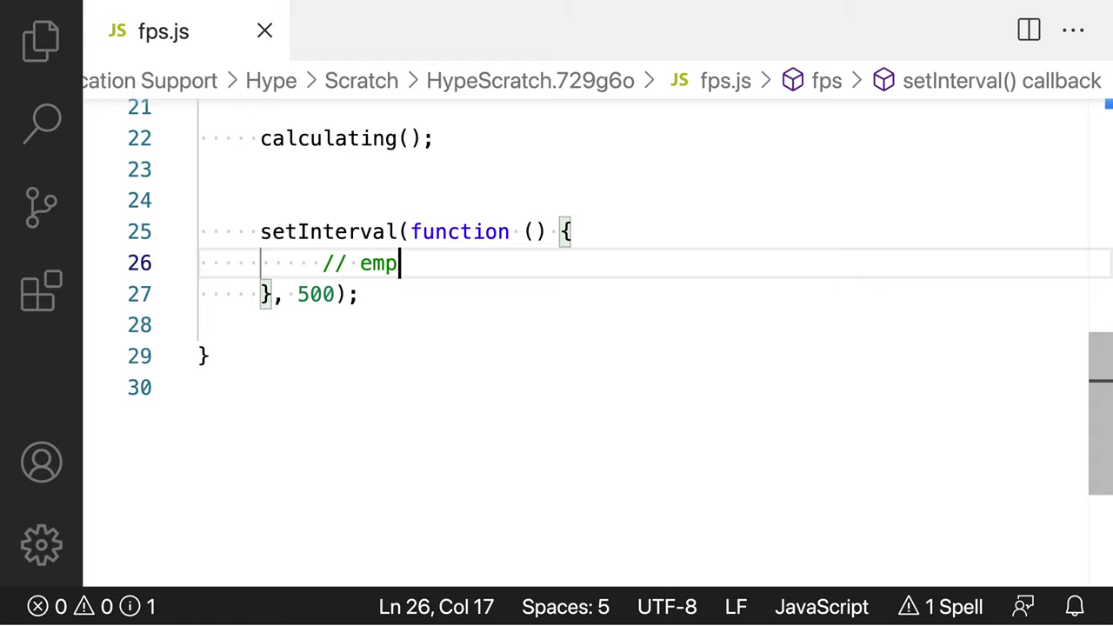
text(ty!)
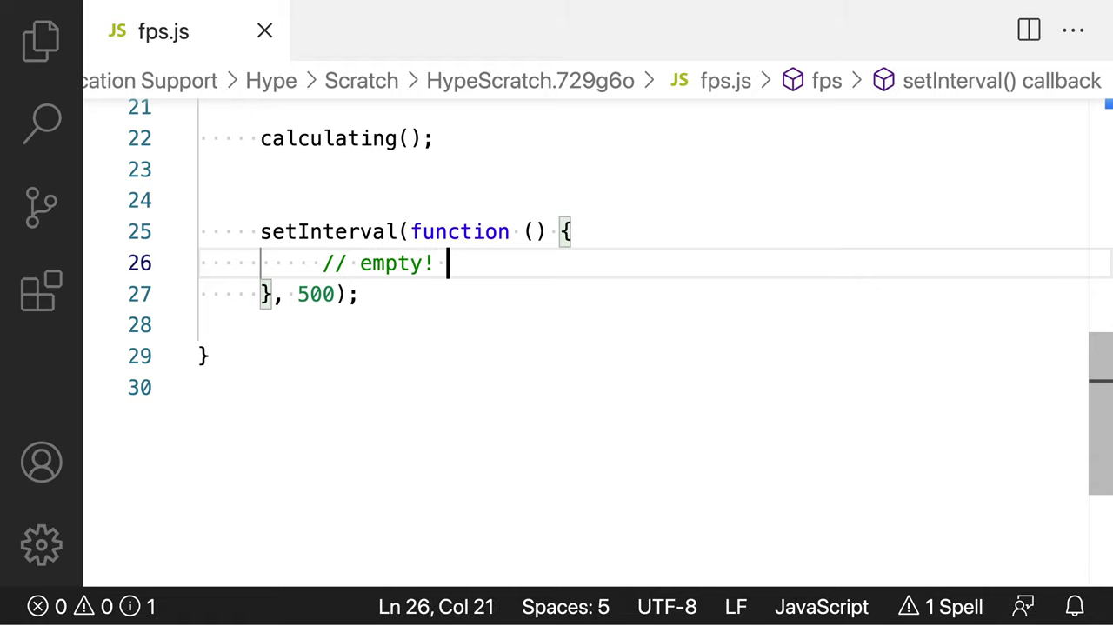
click(491, 390)
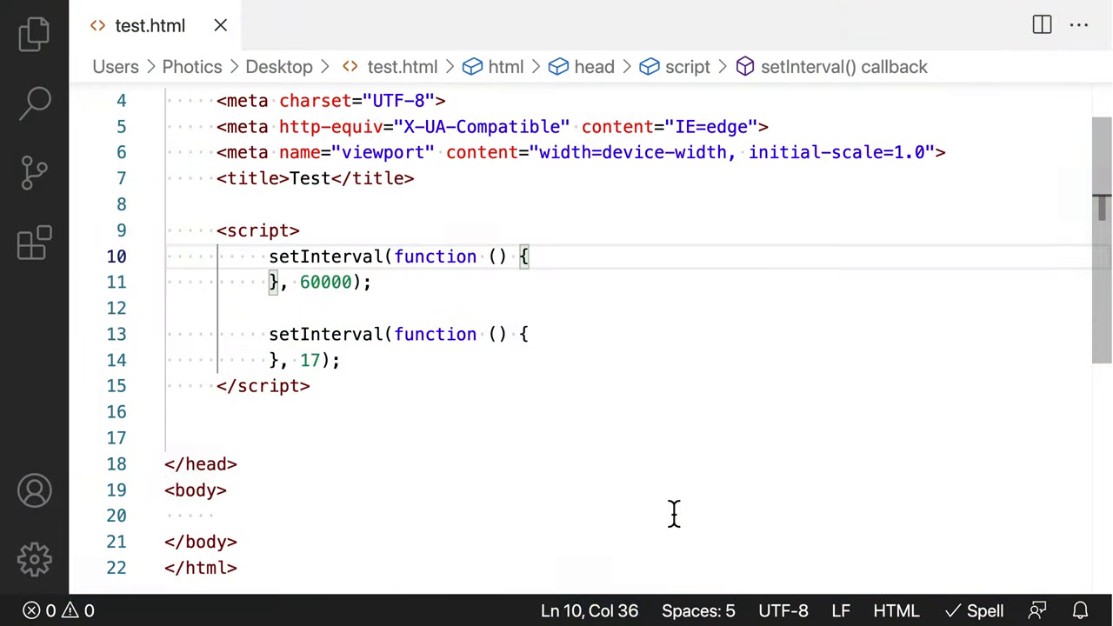
Step: Comment the 60000 ms callback: 'Checking on something once per minute' and 'This doesn't seem too bad'
key(Return)
text(// Checking on something o)
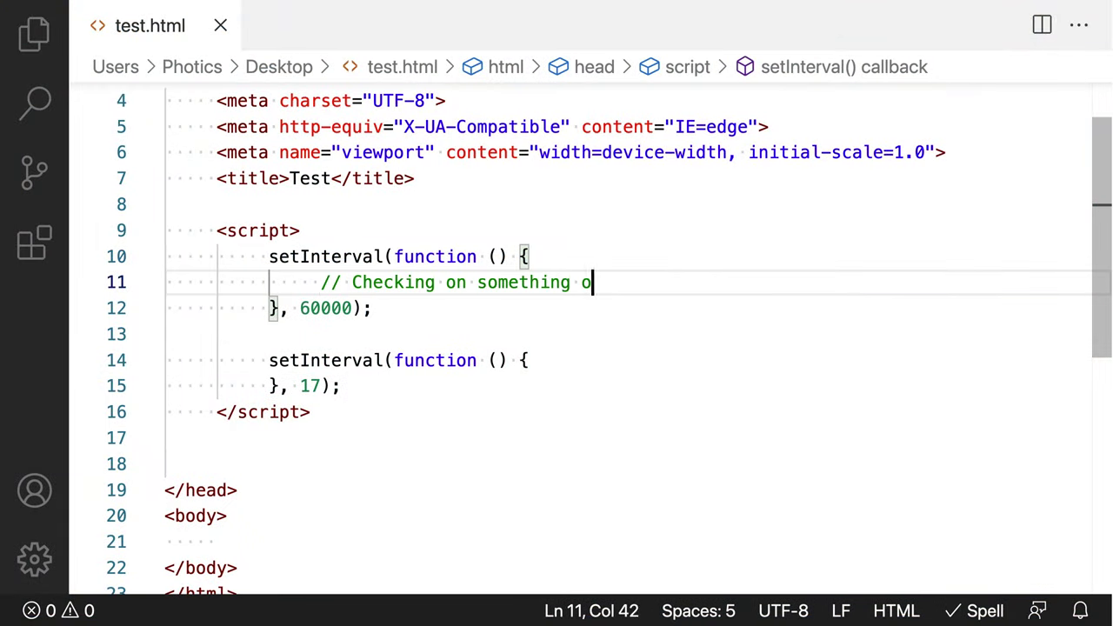
text(nce per minute)
key(Return)
text(// This )
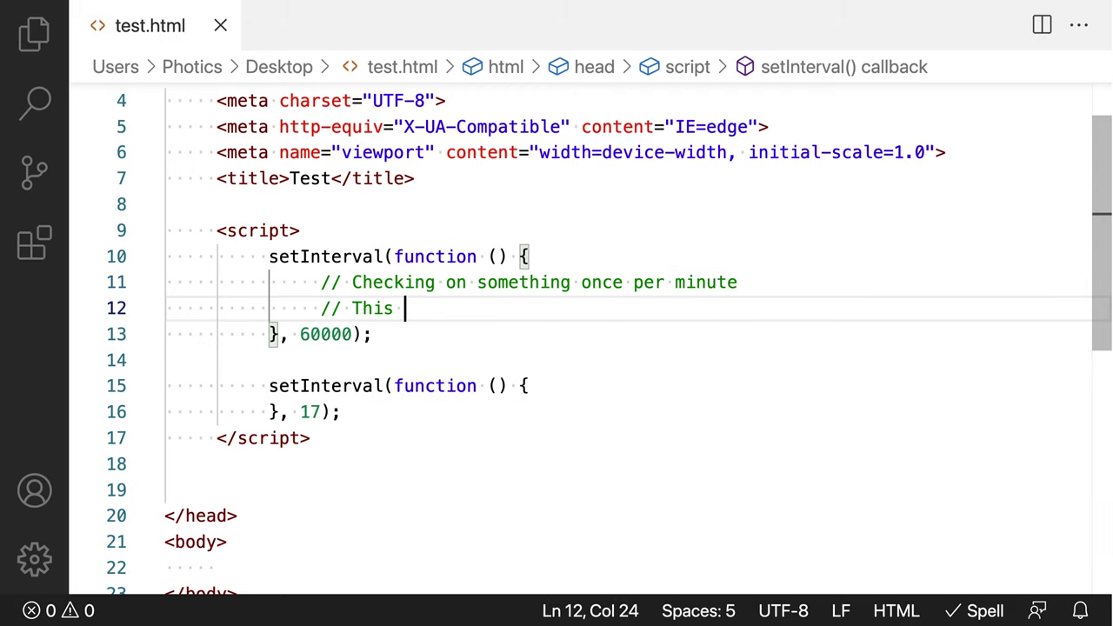
text(doesn't seem too bad)
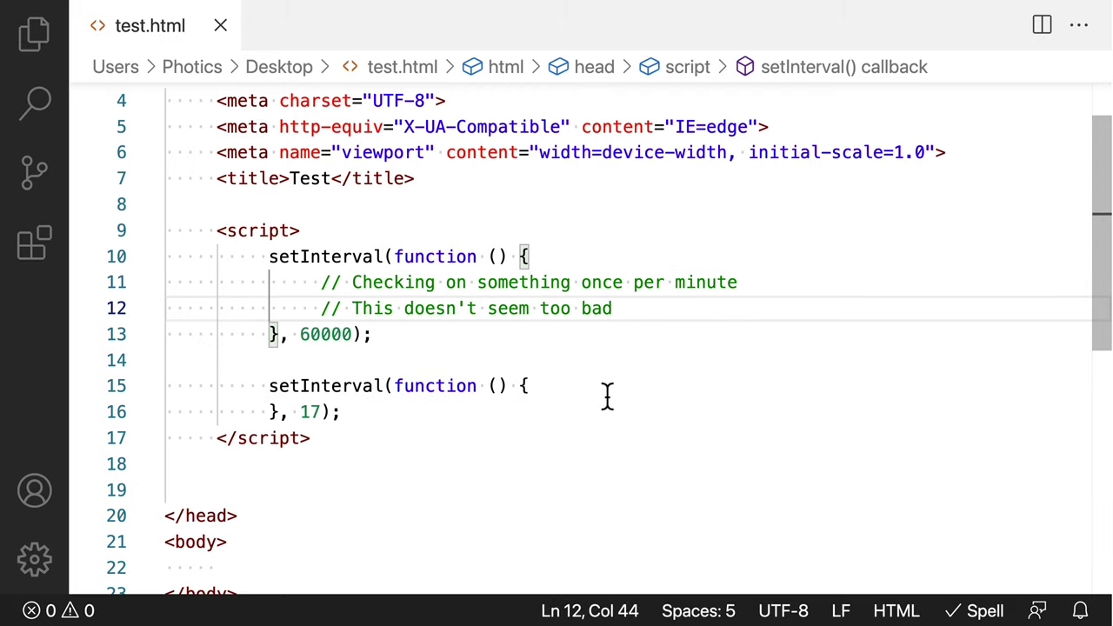
Step: Comment the 17 ms callback '~60 times per socond' and 'That might be trouble!'
click(606, 391)
key(Return)
text(// Checking on some)
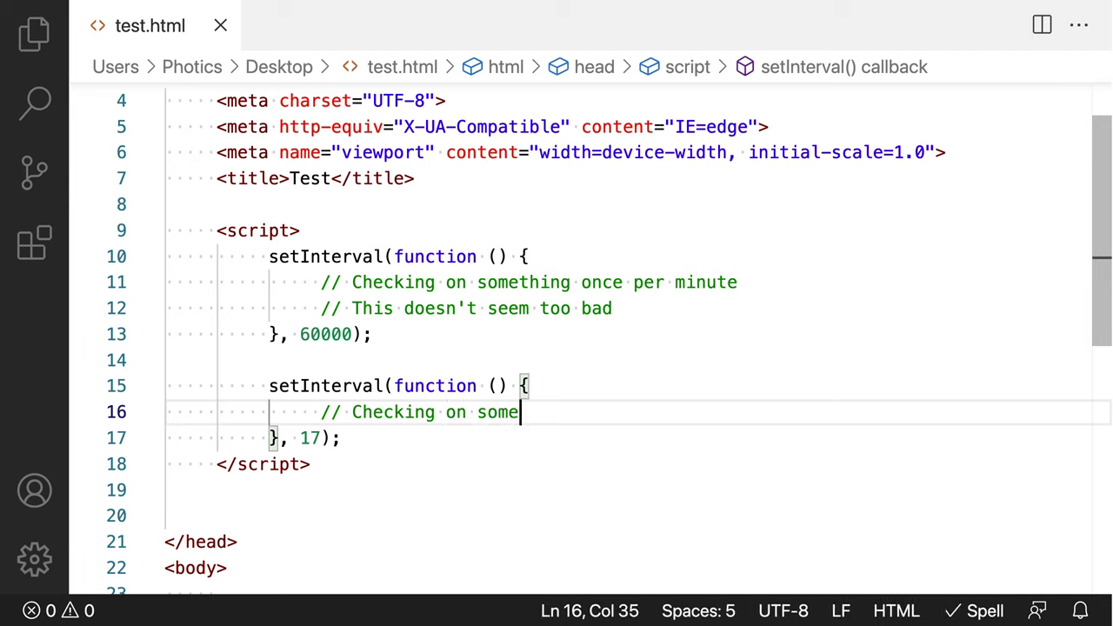
text(thing ~60 times per so)
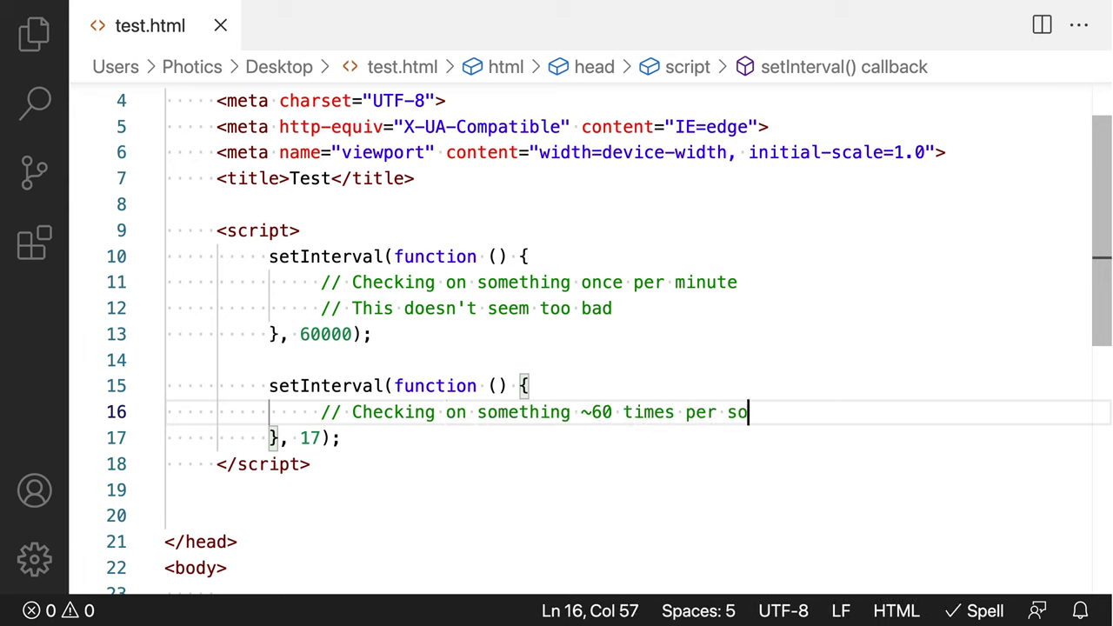
key(BackSpace)
text(econd)
key(Return)
text(// That might be t)
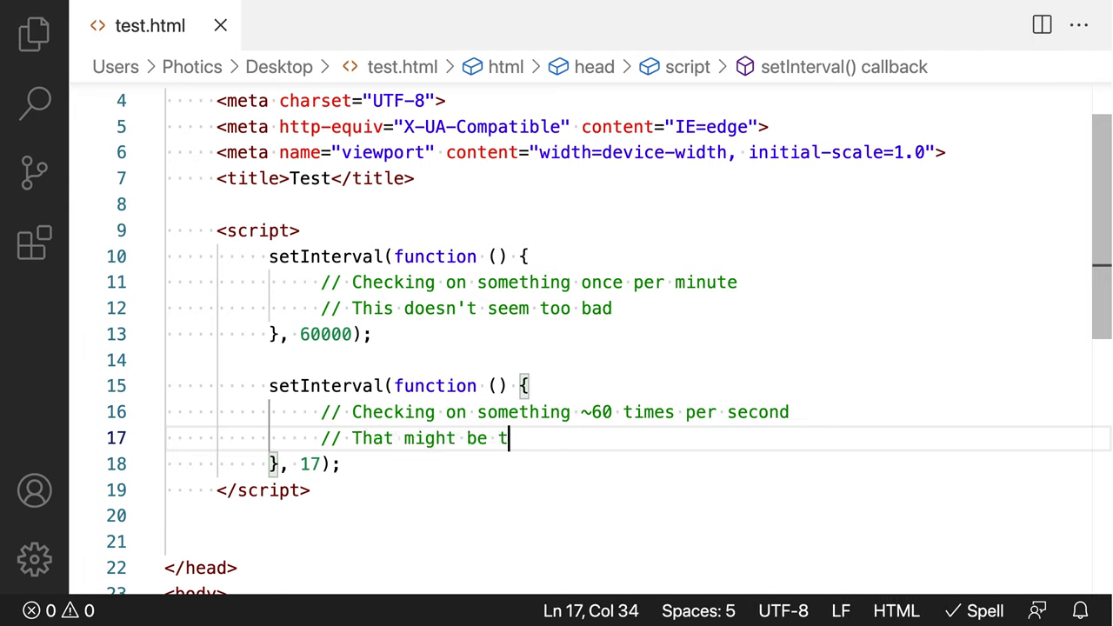
text(rouble!)
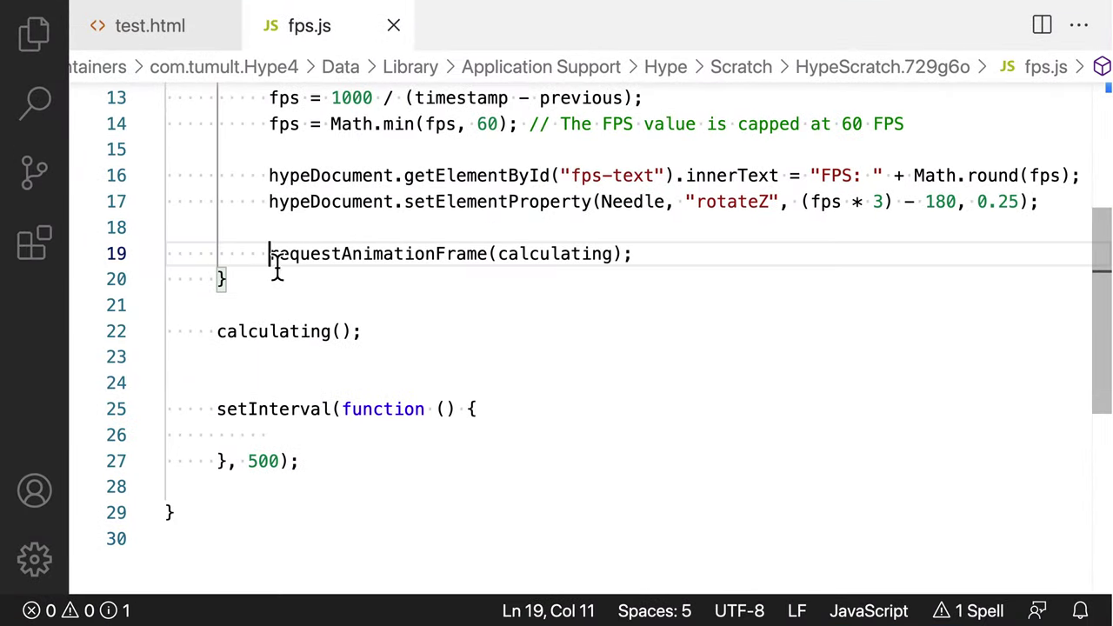
mouse_move(272, 258)
mouse_down()
mouse_move(323, 271)
mouse_move(491, 274)
mouse_up()
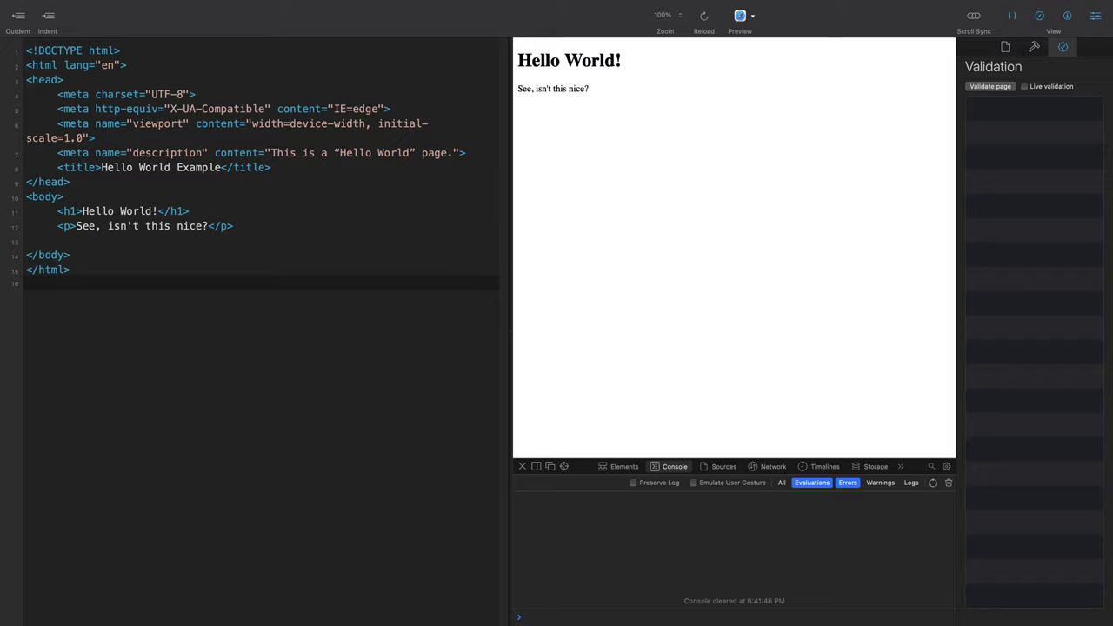
Step: Add a <div id="timestamp"></div> below the paragraph
click(290, 228)
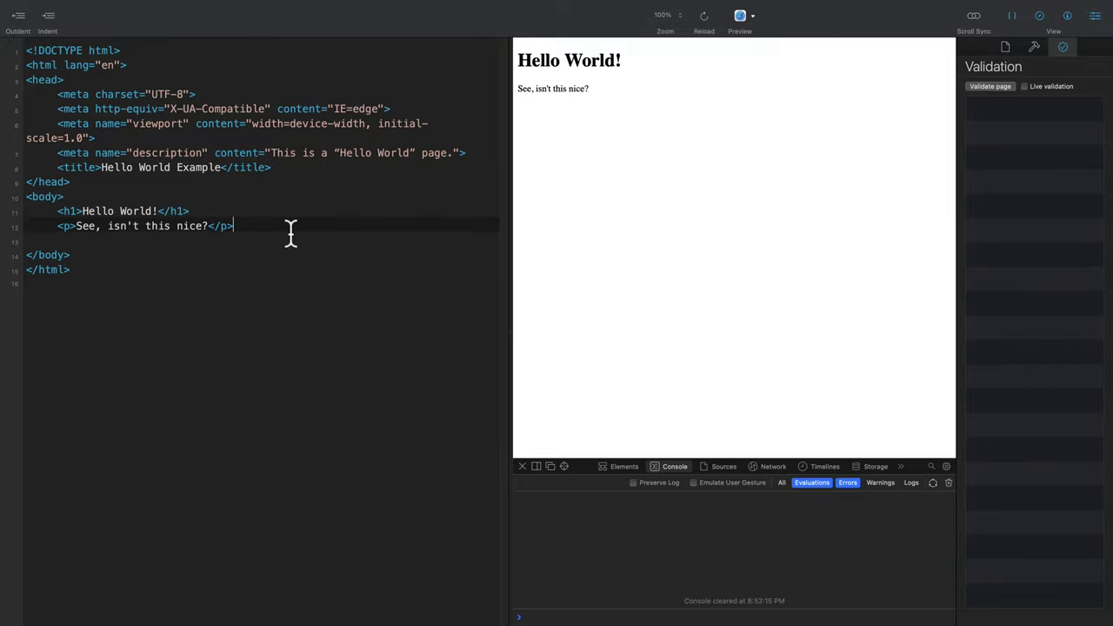
key(Return)
key(Return)
text(<d)
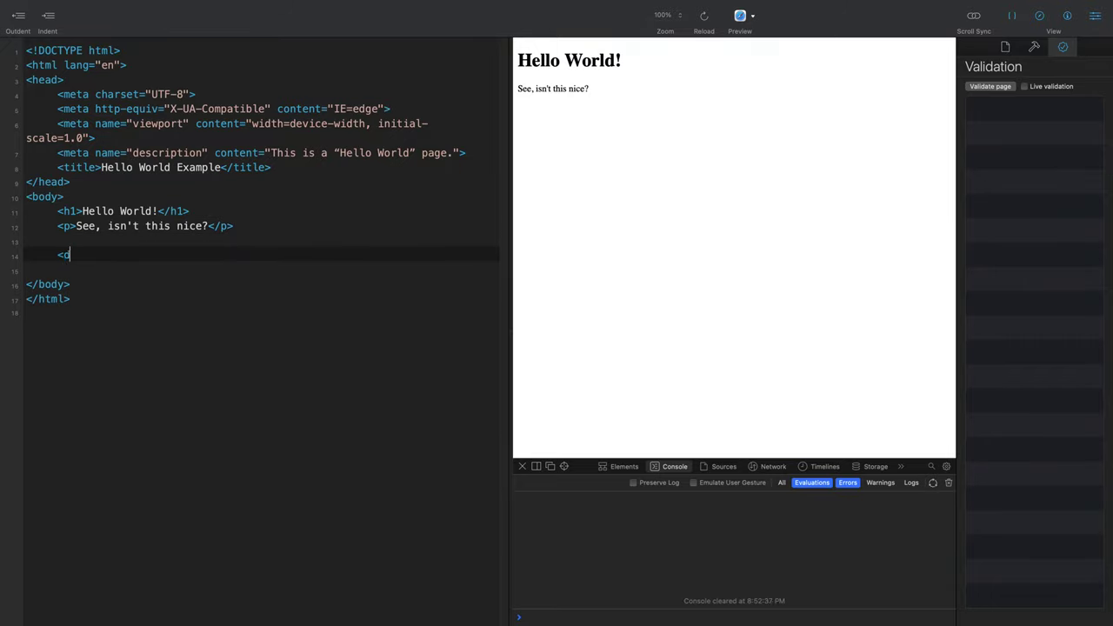
text(iv>)
text(</div>)
key(Left)
key(Left)
key(Left)
key(Left)
key(Left)
key(Left)
text(id="t)
text(imestamp)
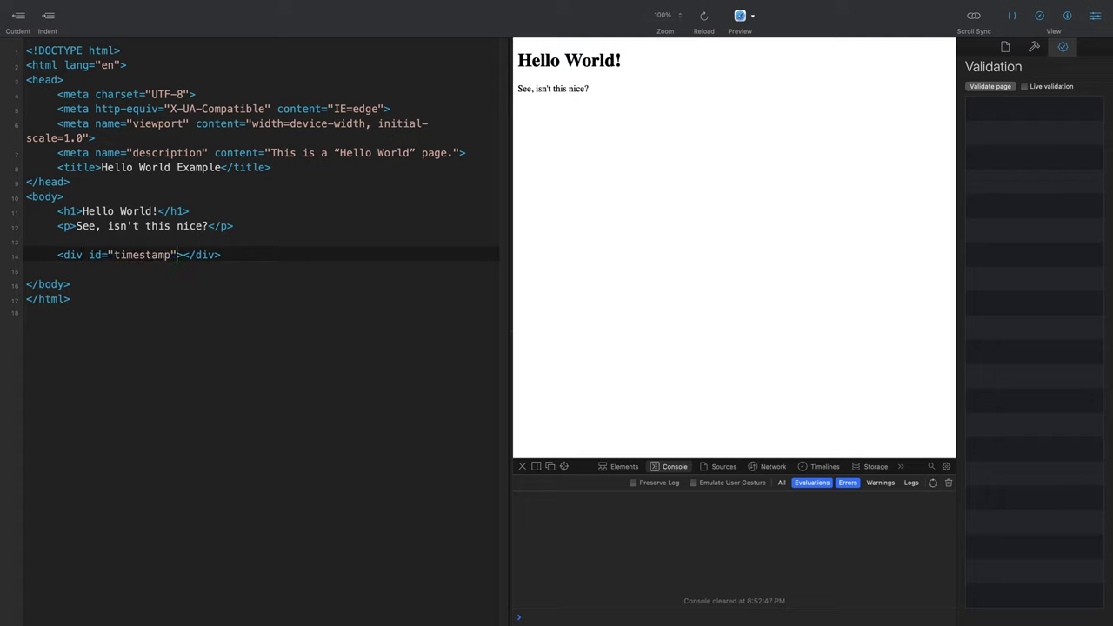
Step: Add a script setting the timestamp div's innerText to Date.now()
key(Return)
key(Return)
text(<script)
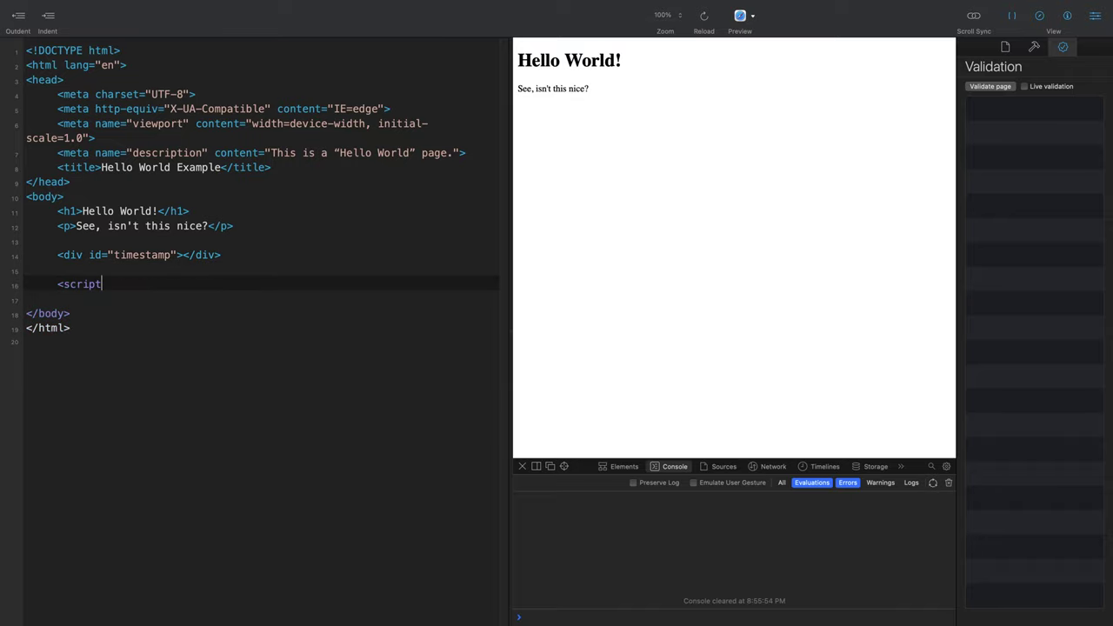
text(>)
key(Return)
text(</script>)
key(Up)
key(Return)
text(document.)
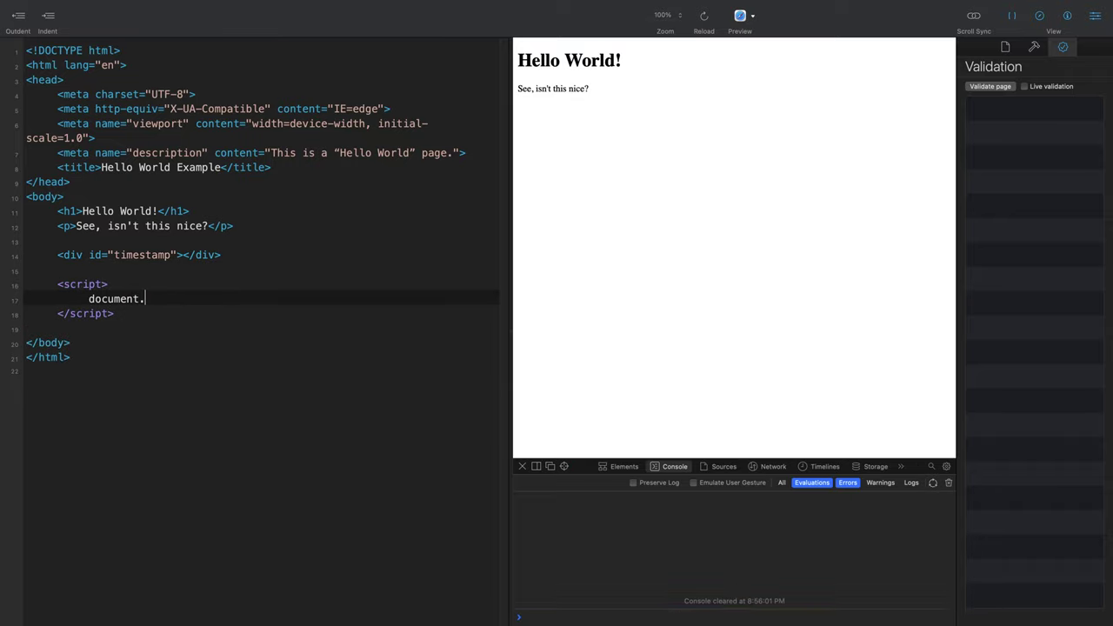
text(getElementById)
text(("timestamp").i)
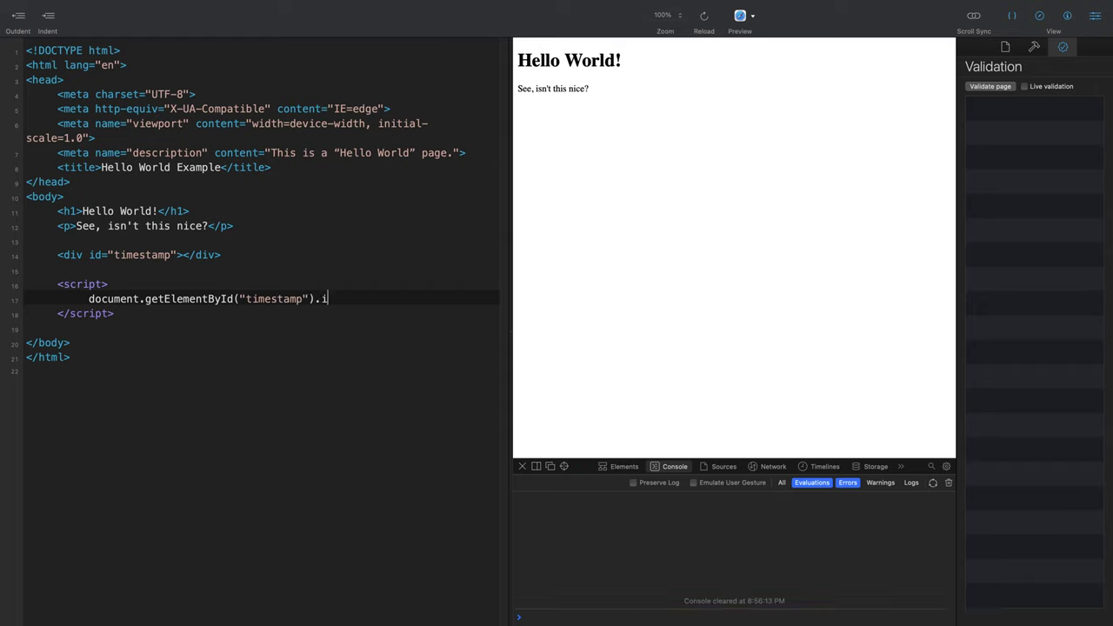
text(nnerText = Date.time)
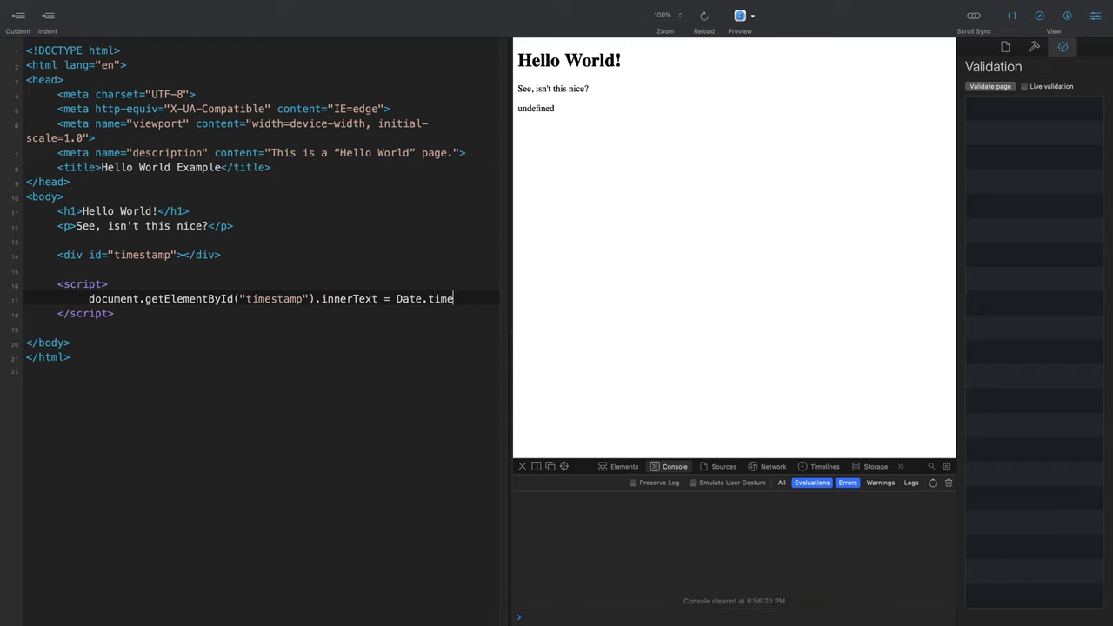
key(BackSpace)
key(BackSpace)
key(BackSpace)
key(BackSpace)
text(now())
text(;)
Step: Reload the preview repeatedly for fresh timestamps, zoomed to 400%
key(super+r)
key(super+r)
click(706, 19)
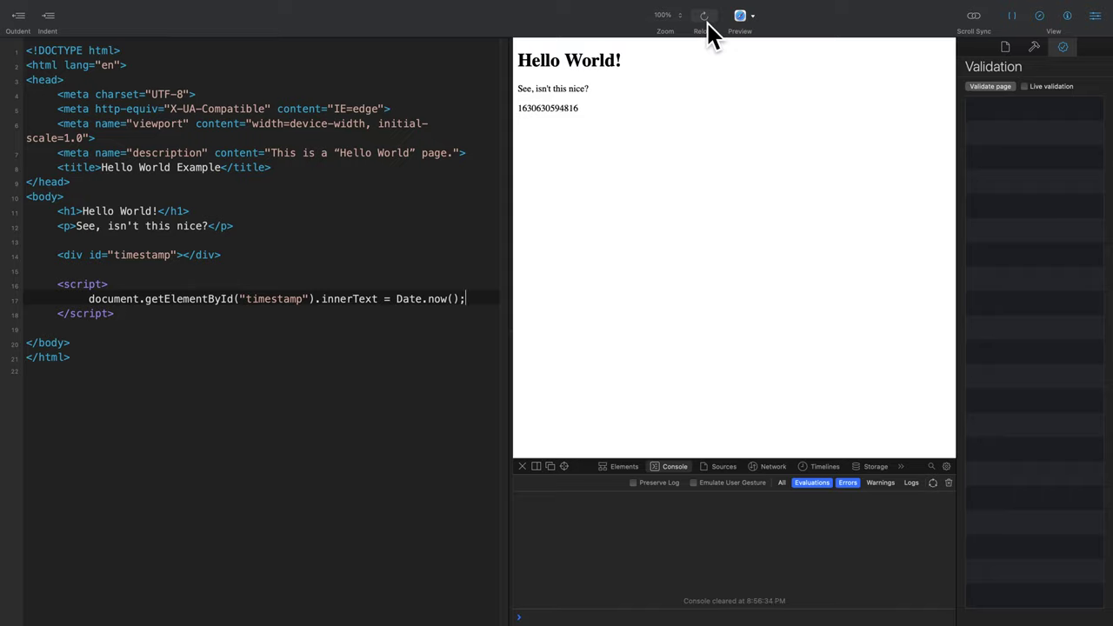
click(707, 19)
click(706, 19)
click(681, 15)
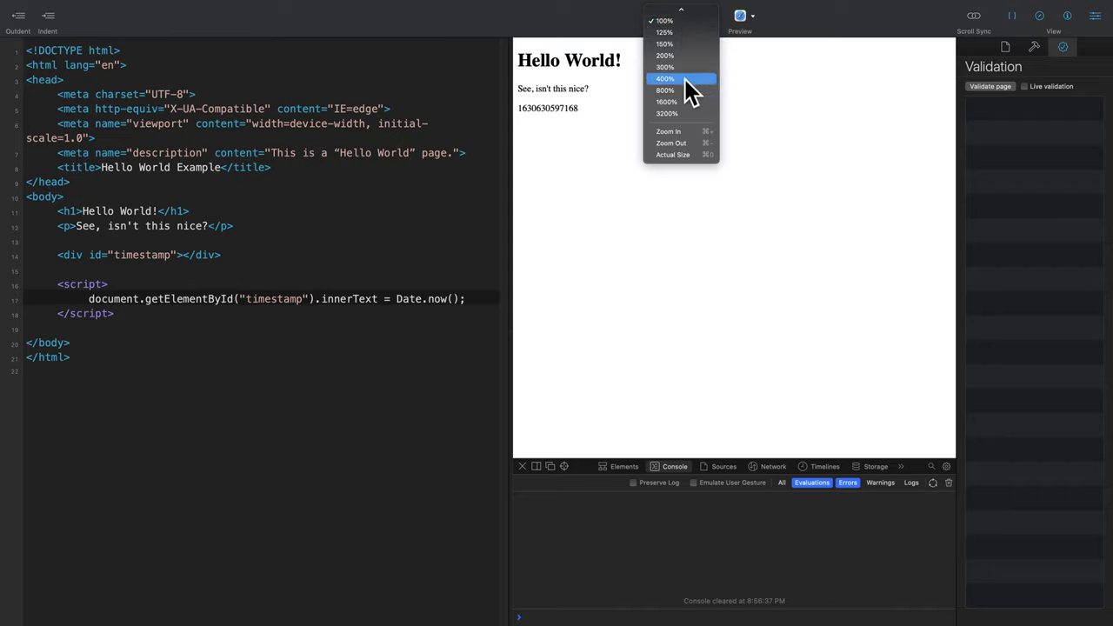
click(689, 80)
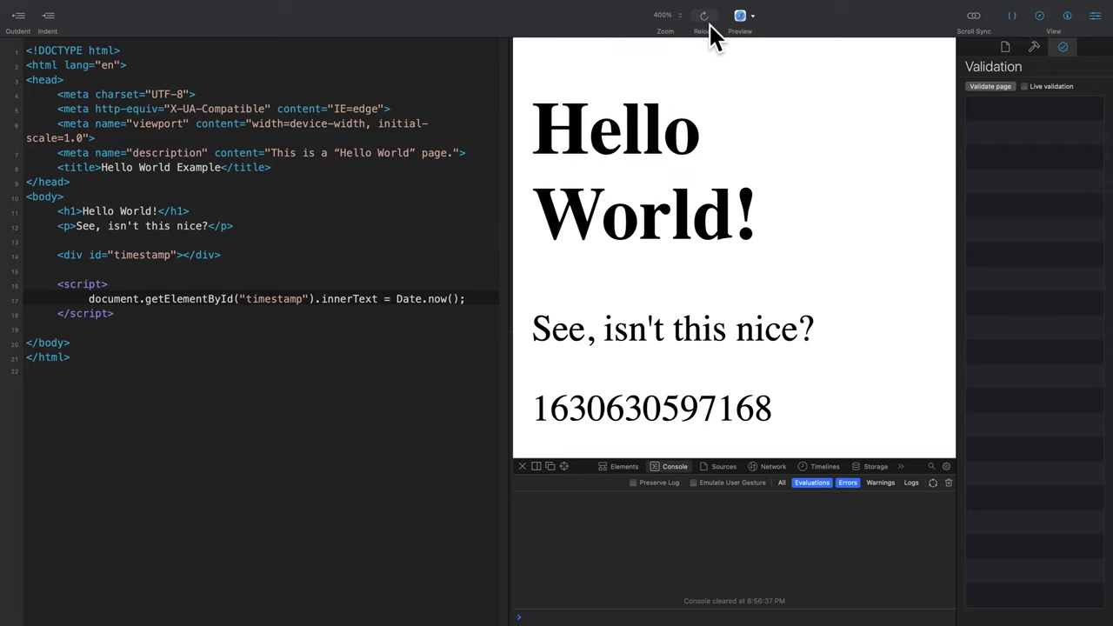
click(709, 26)
click(710, 28)
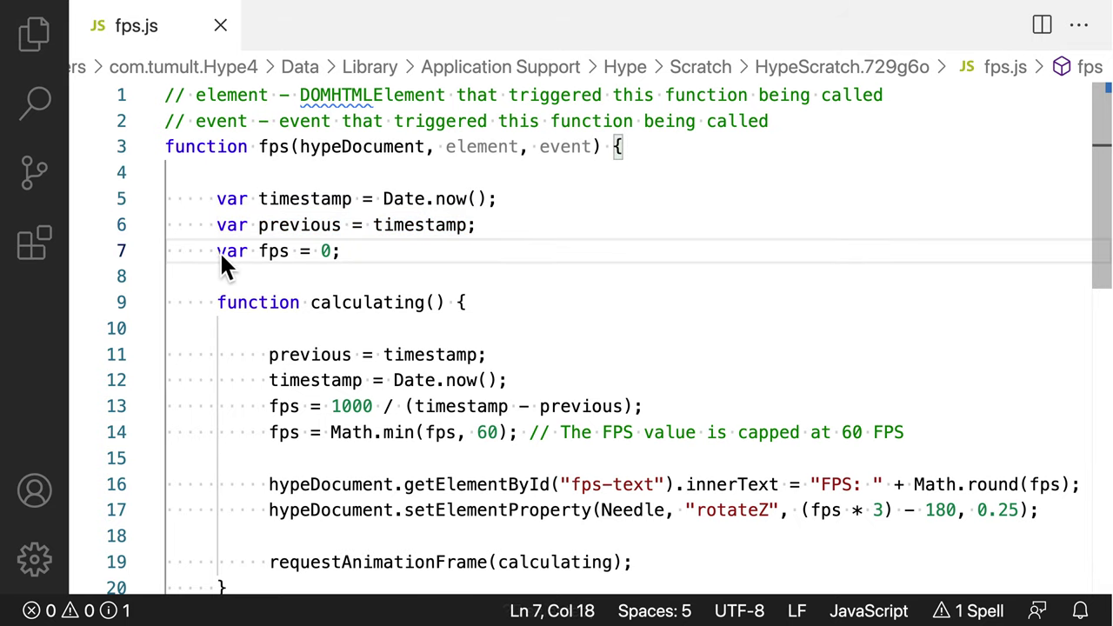
drag(219, 251, 346, 255)
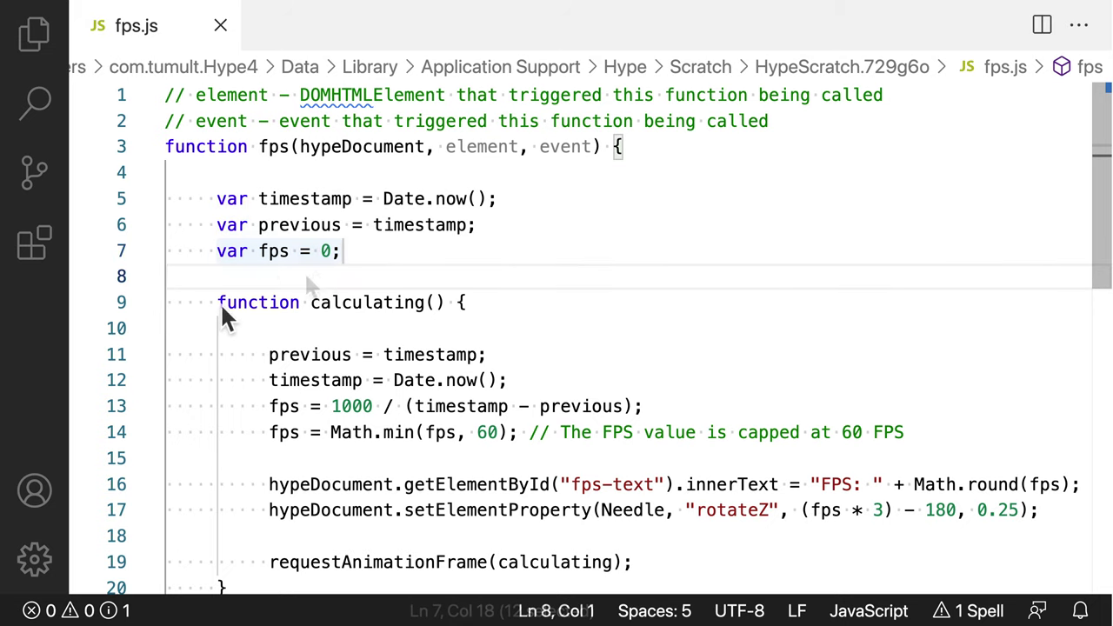
drag(220, 303, 448, 308)
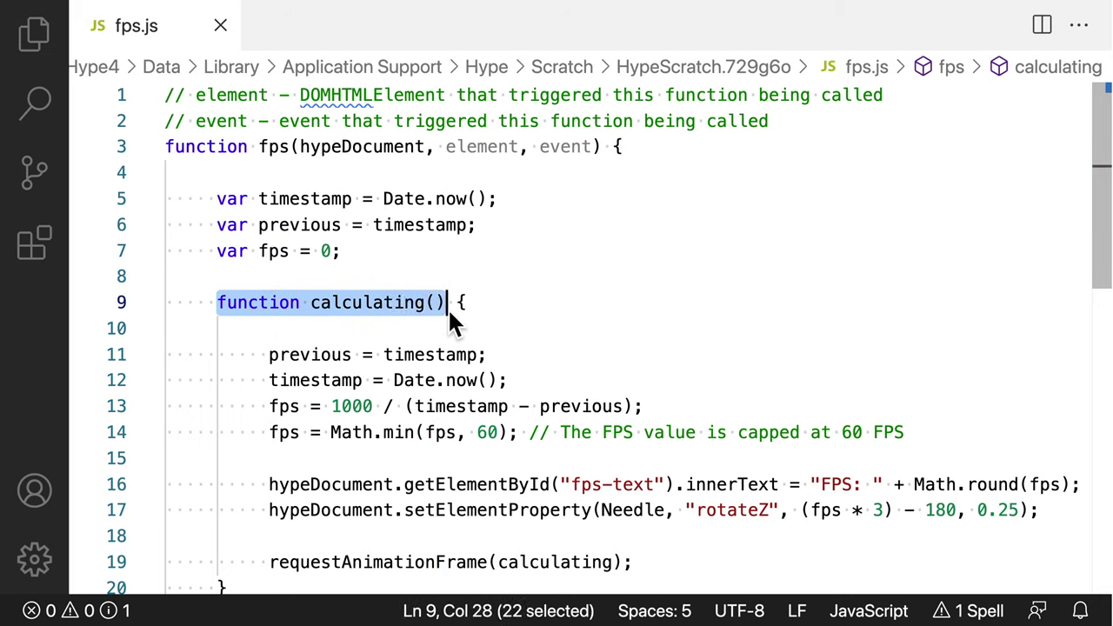
click(490, 306)
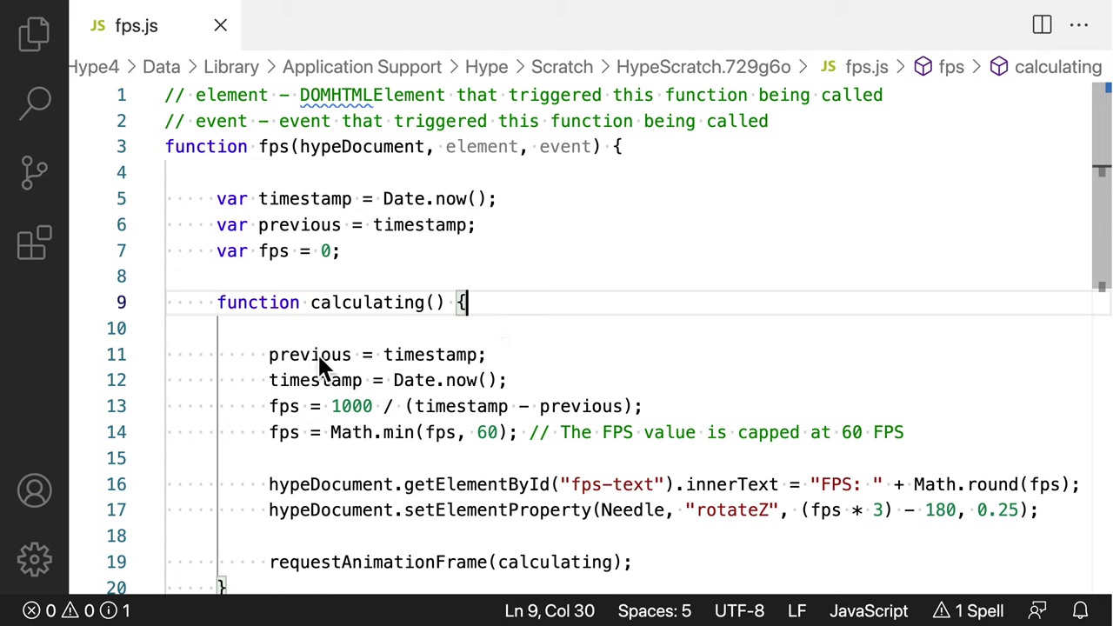
drag(271, 355, 488, 358)
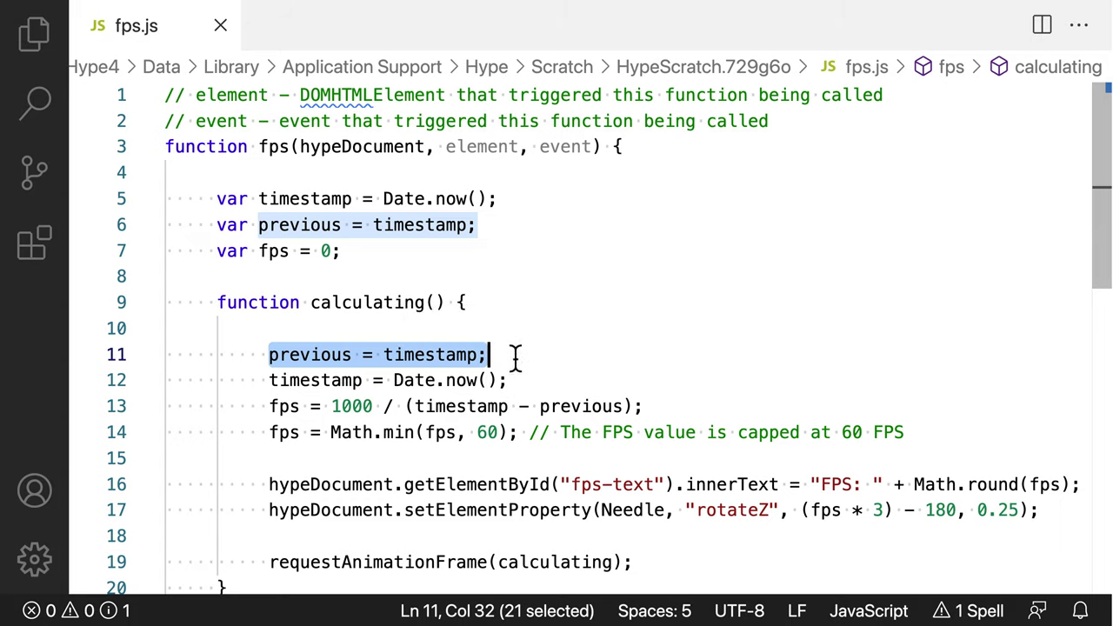
mouse_move(511, 380)
mouse_down()
mouse_move(272, 386)
mouse_move(289, 406)
mouse_move(360, 414)
mouse_move(648, 413)
mouse_up()
click(294, 458)
click(648, 413)
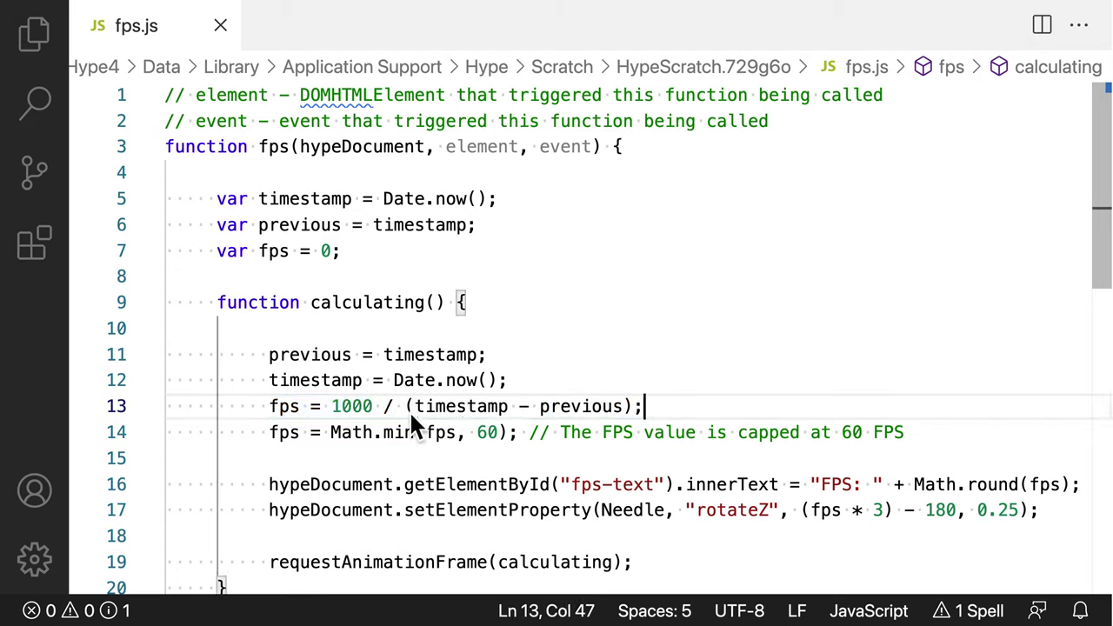
drag(417, 407, 627, 405)
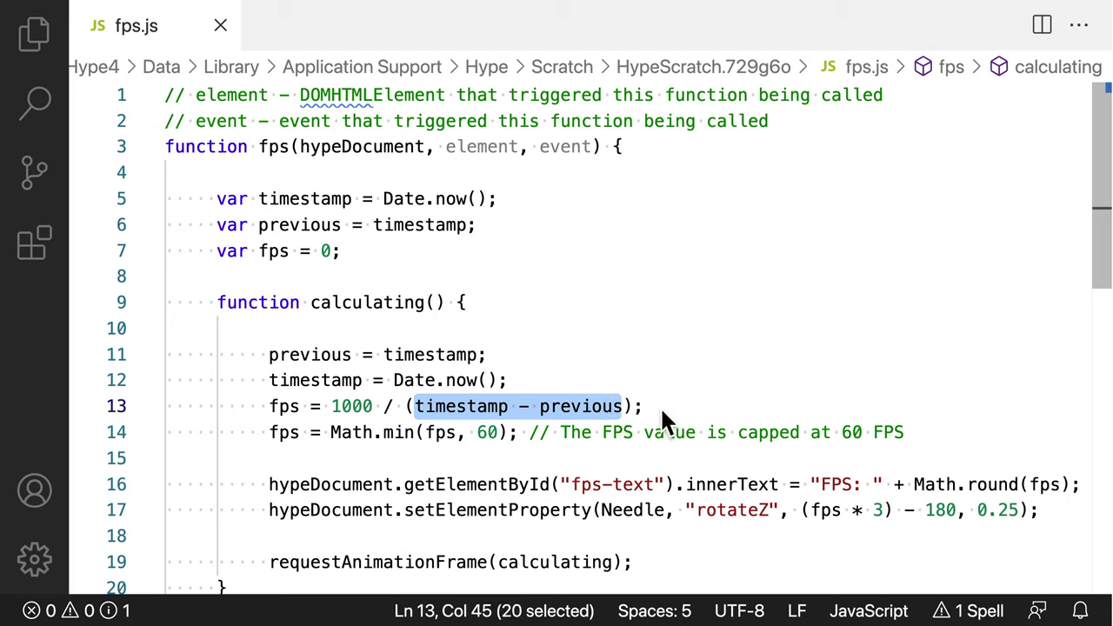
click(662, 416)
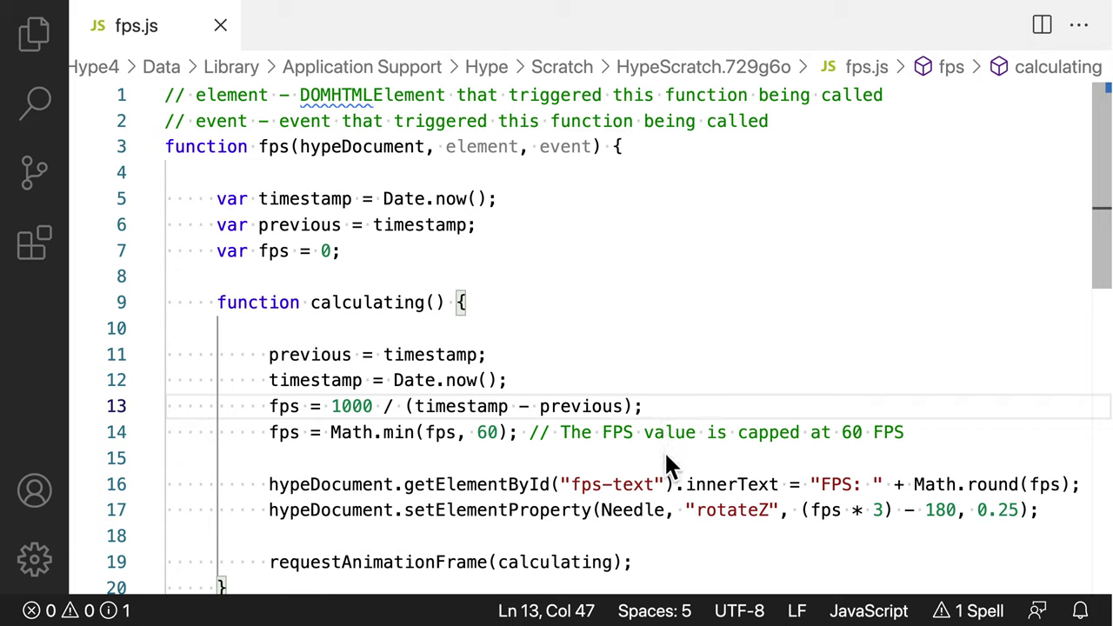
click(931, 432)
shift+click(717, 432)
drag(697, 438, 275, 431)
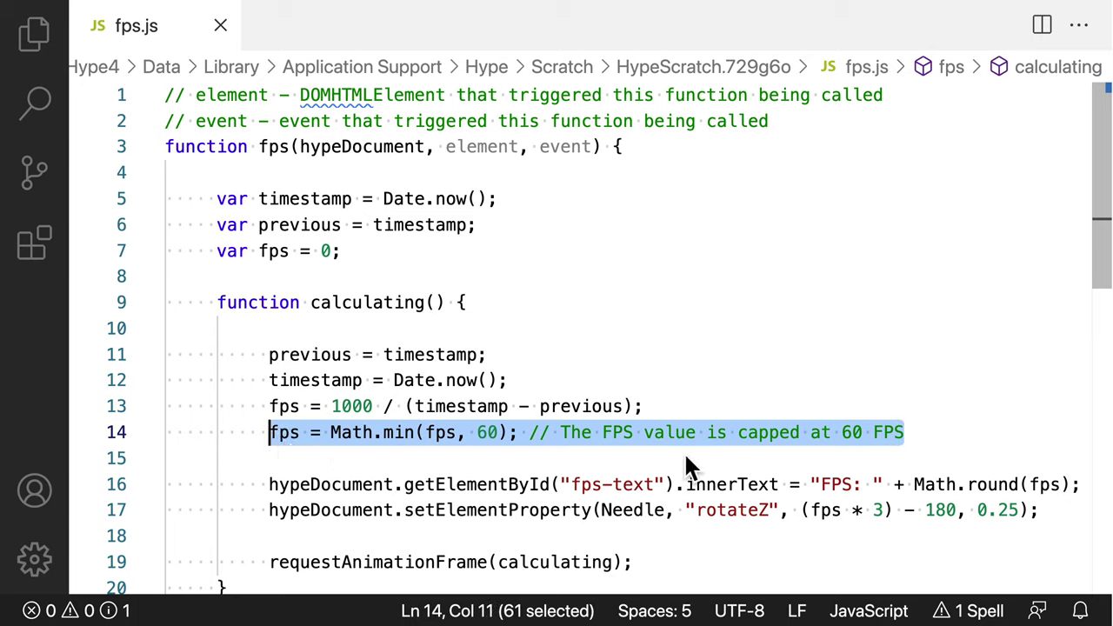
click(969, 431)
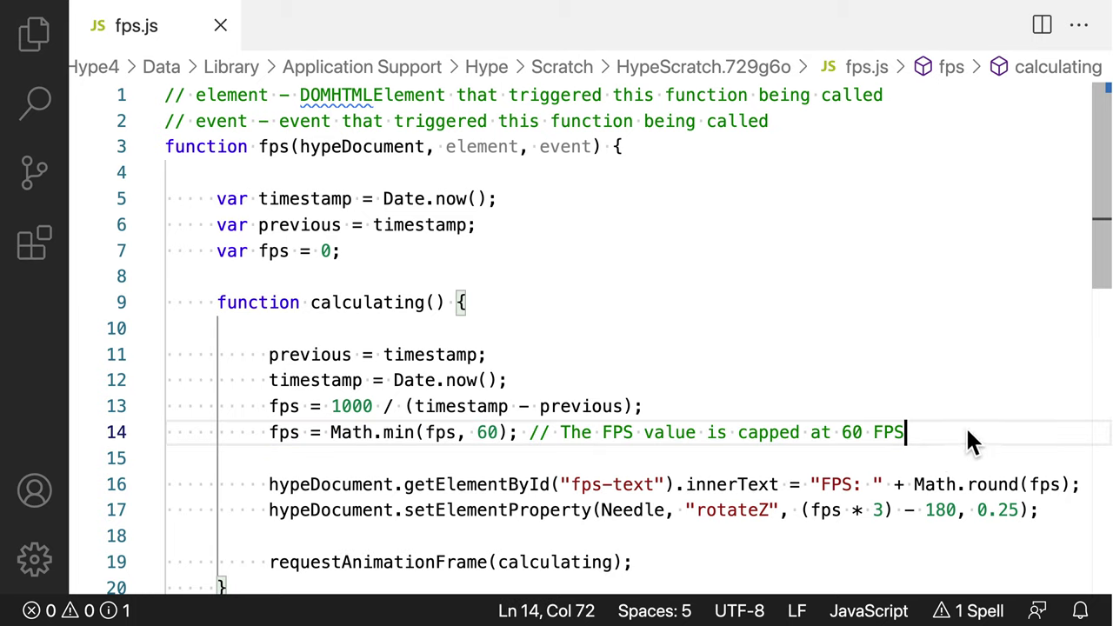
drag(270, 492, 1046, 516)
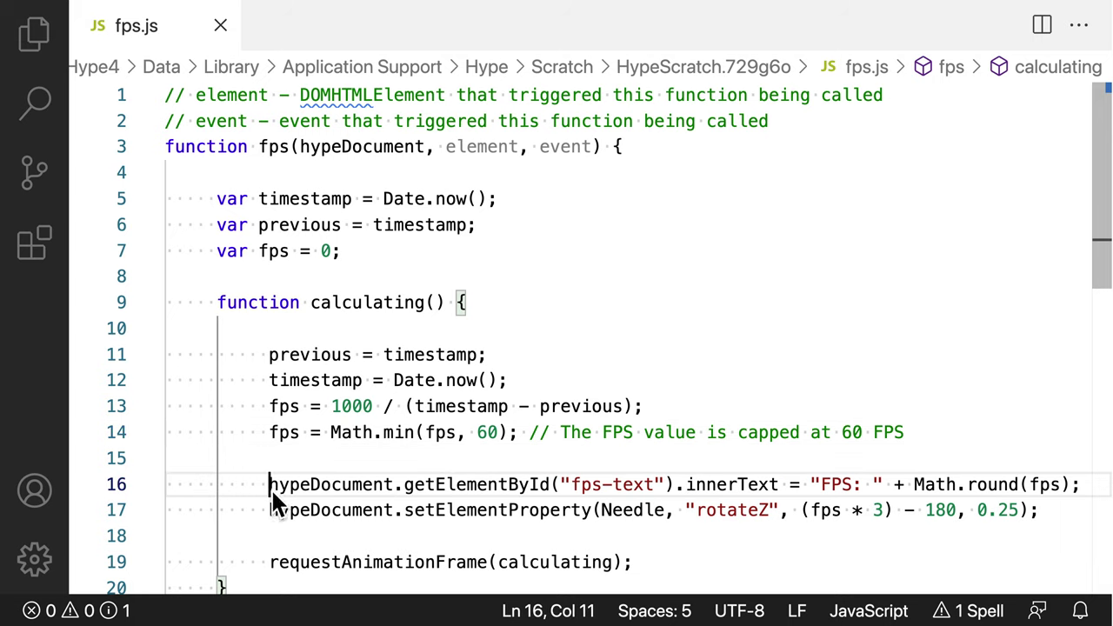
click(1046, 532)
drag(273, 490, 904, 505)
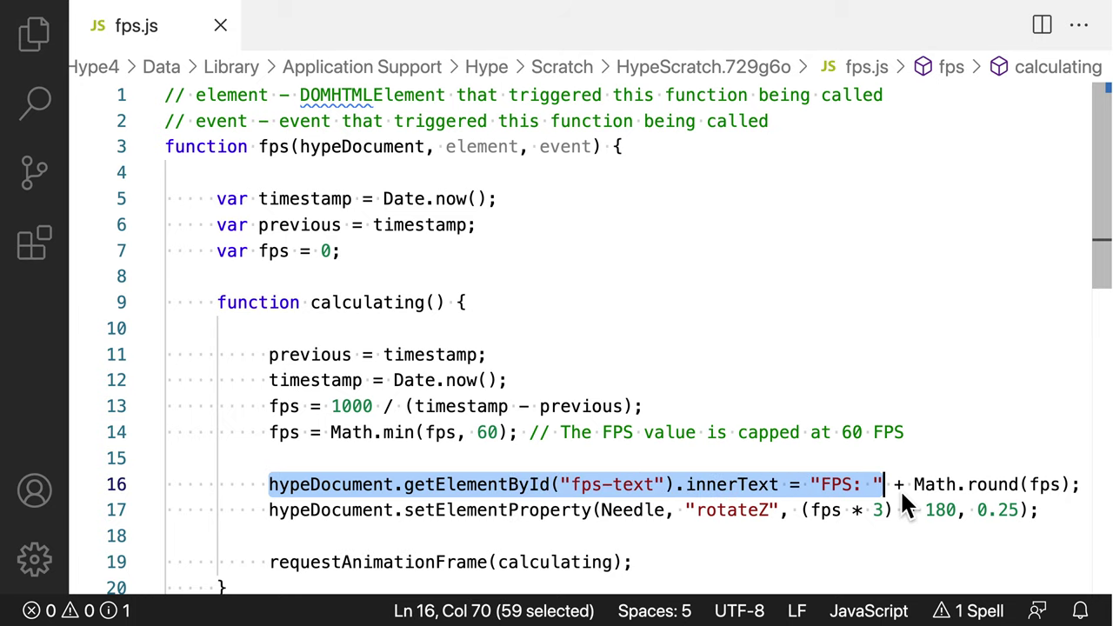
drag(904, 505, 1086, 496)
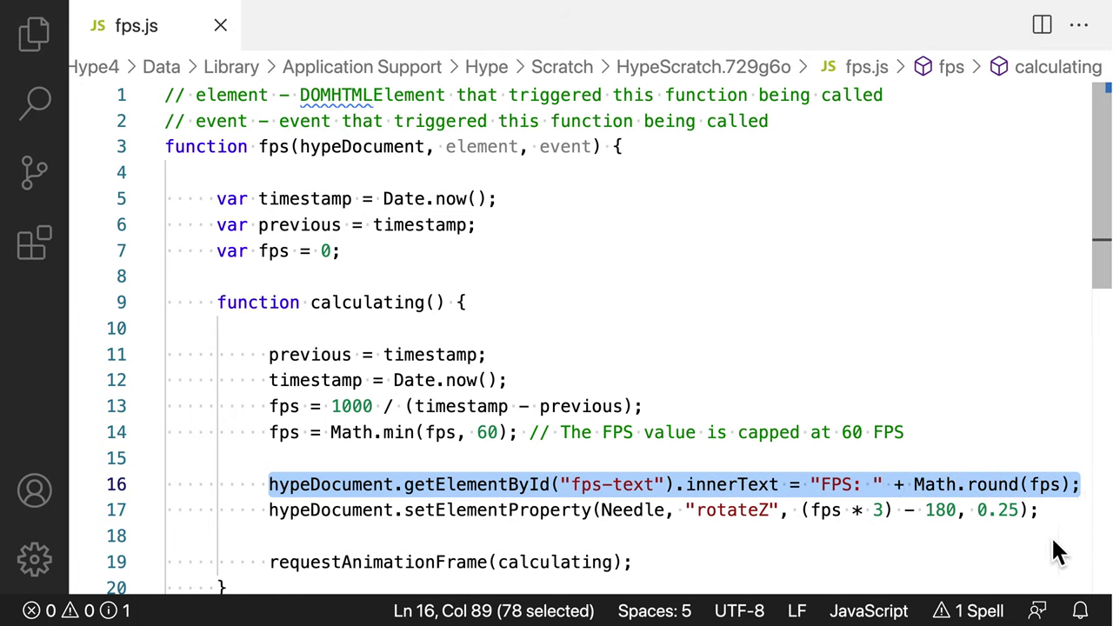
click(1037, 544)
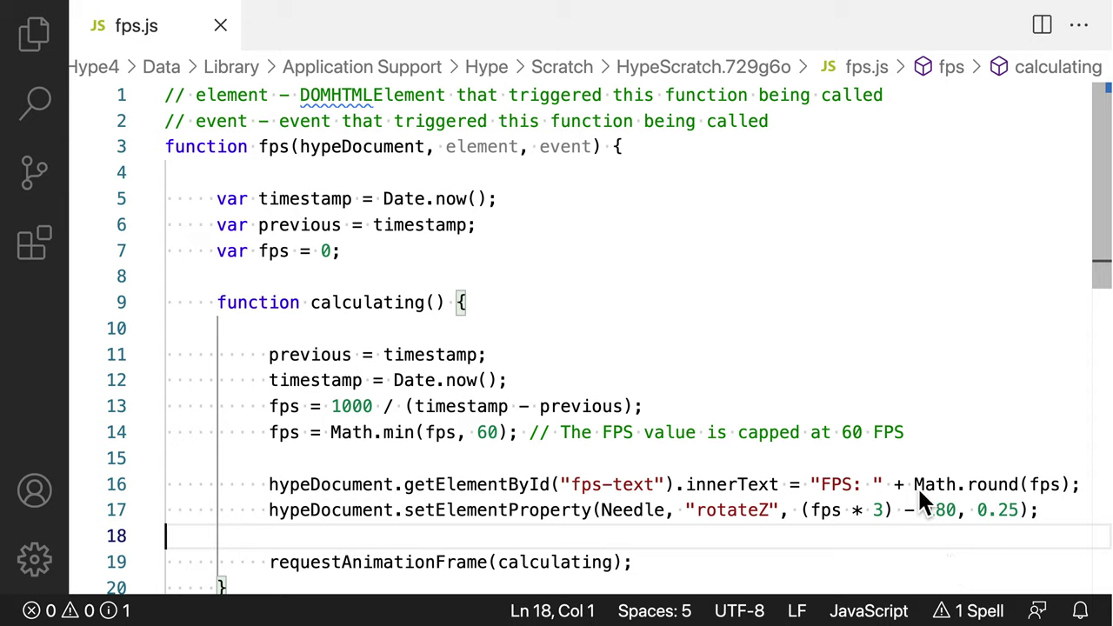
drag(918, 488, 1026, 491)
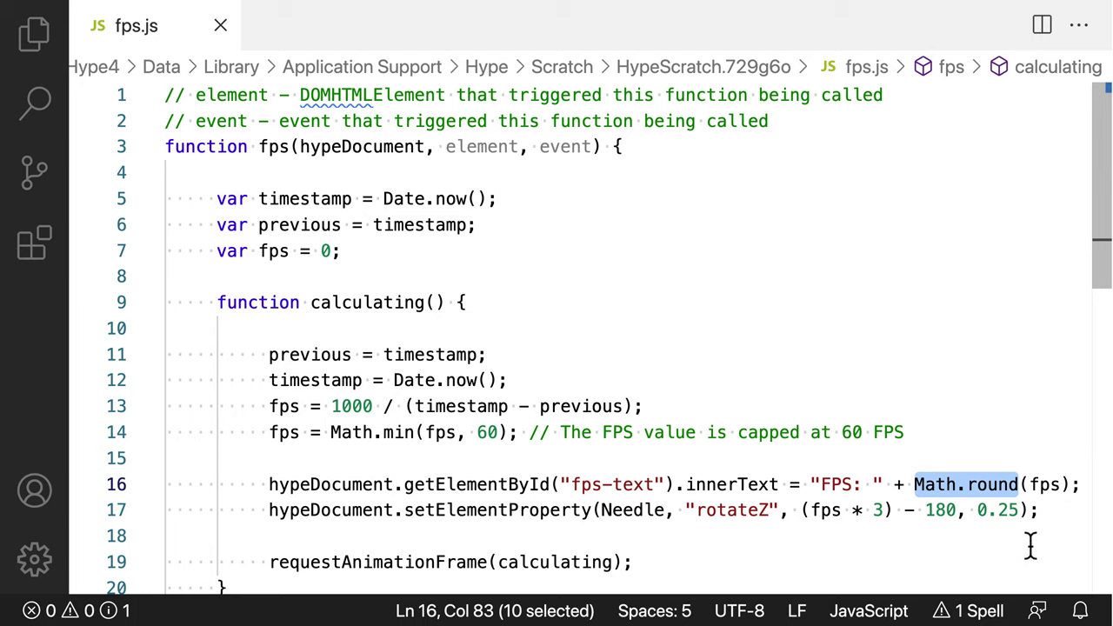
click(934, 548)
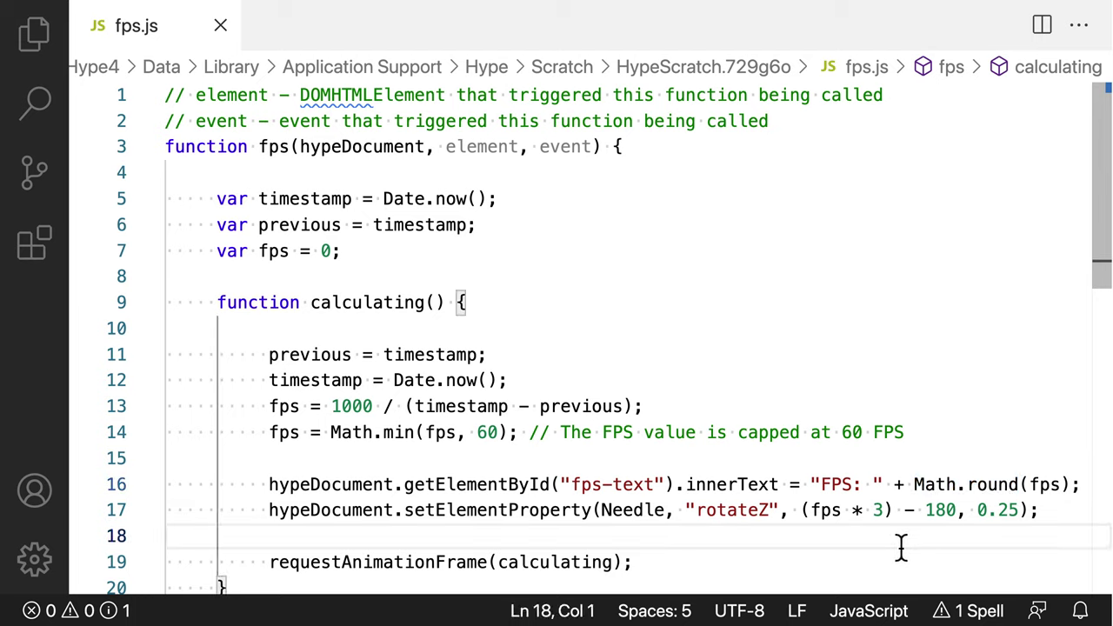
drag(687, 484, 785, 490)
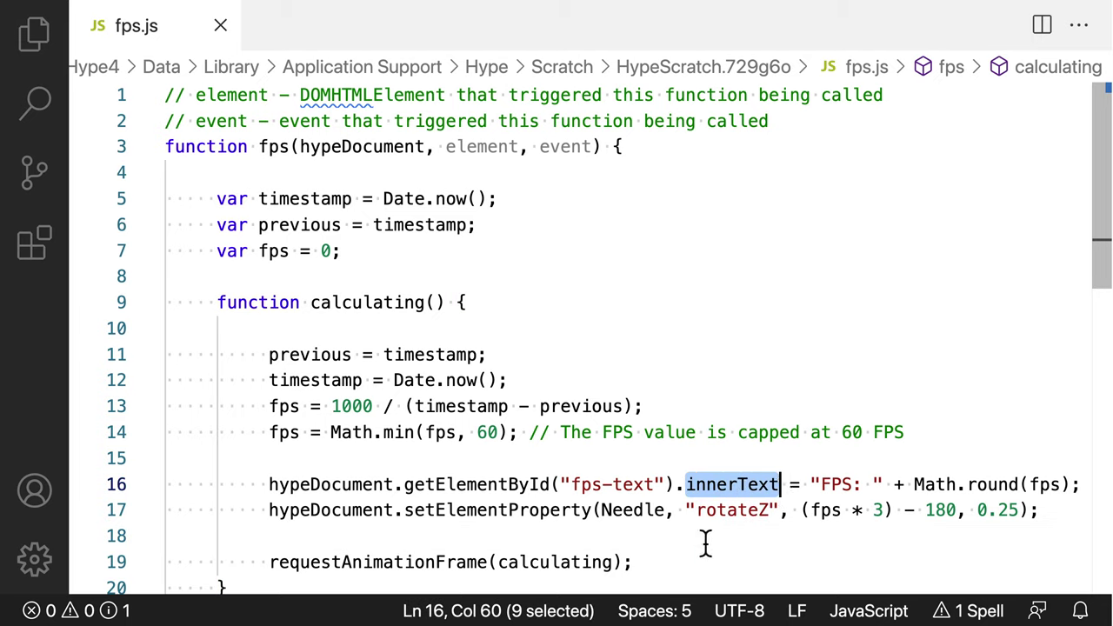
key(BackSpace)
text(innerH)
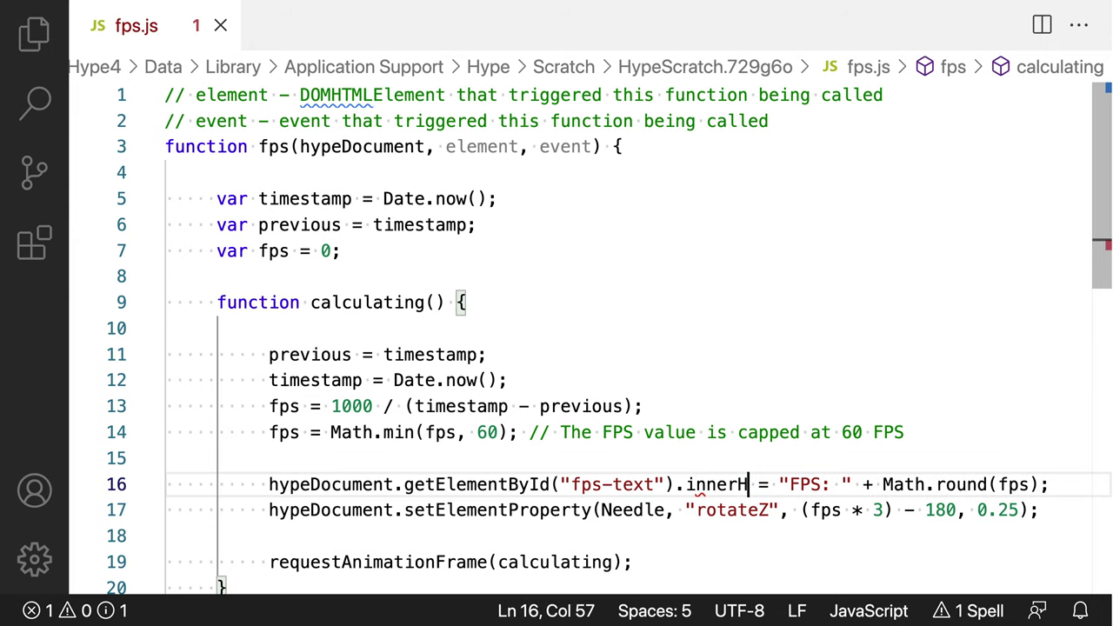
text(TML)
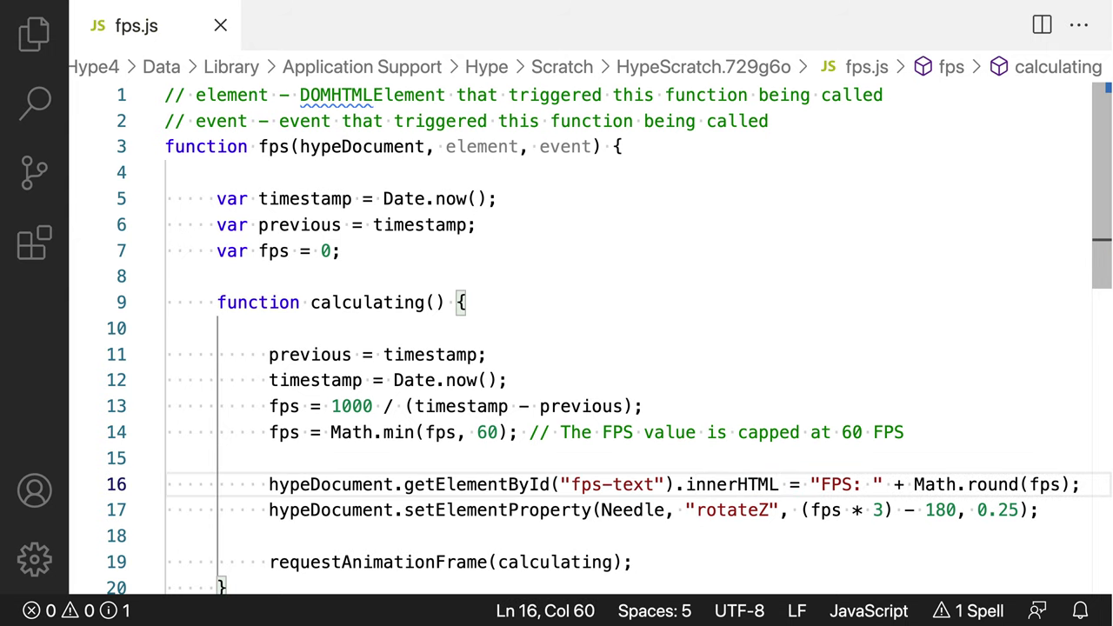
key(BackSpace)
key(BackSpace)
key(BackSpace)
key(BackSpace)
text(Tex)
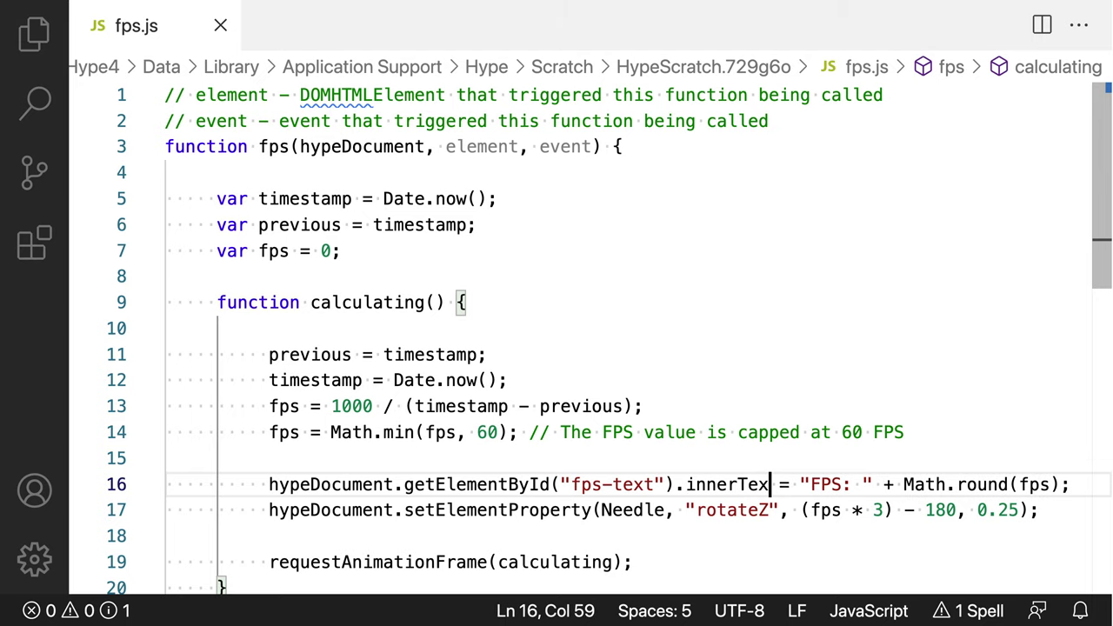
text(t)
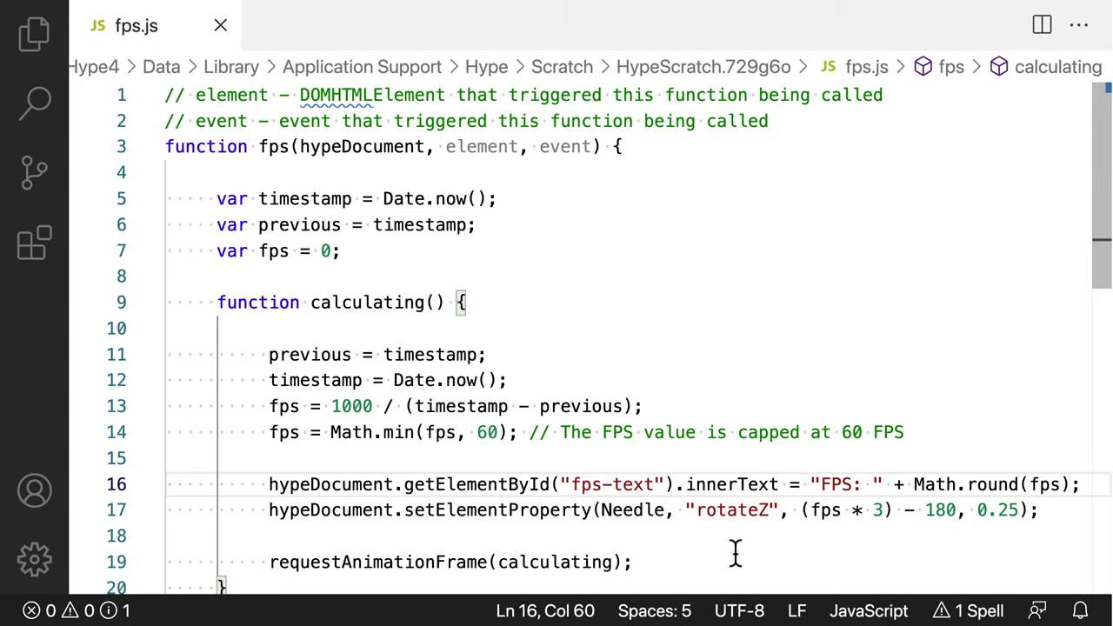
mouse_move(1056, 522)
mouse_down()
mouse_move(364, 522)
mouse_move(303, 540)
mouse_up()
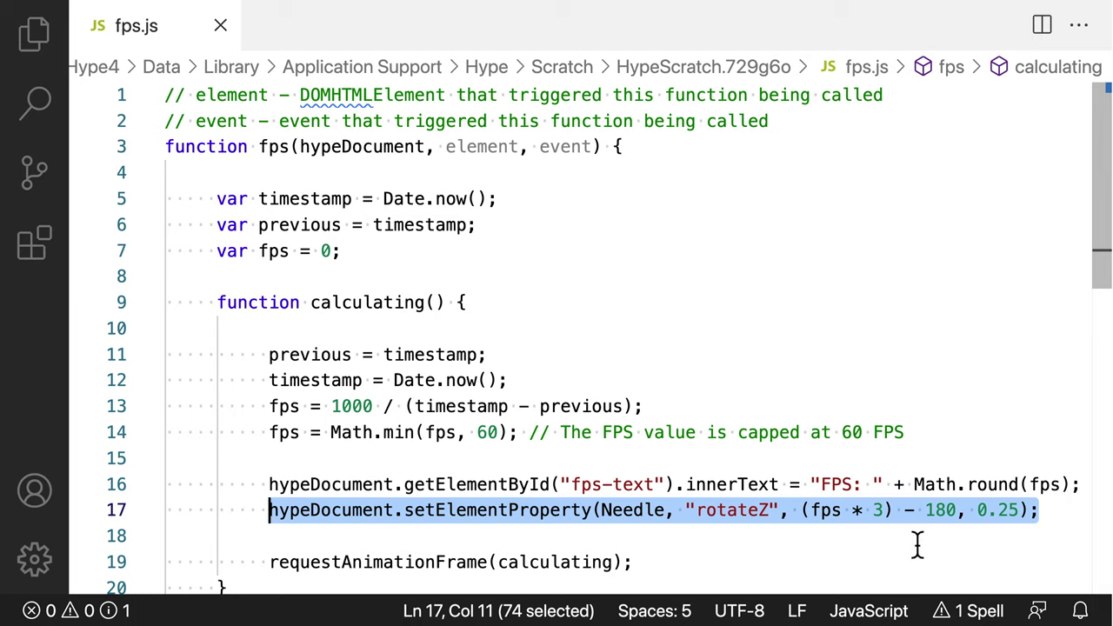
click(1049, 546)
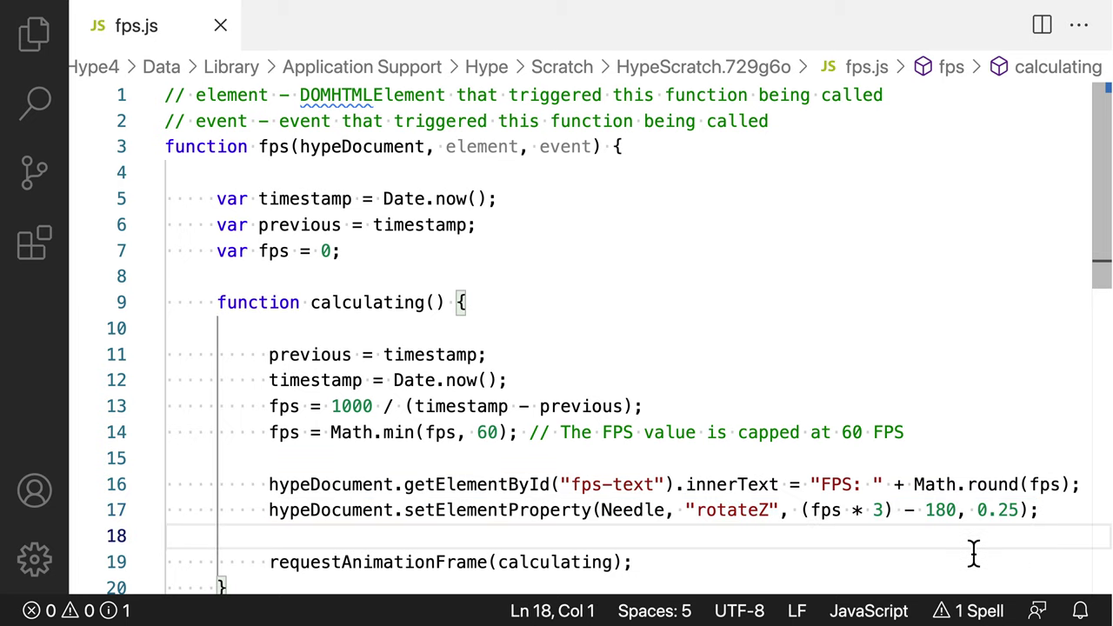
click(1049, 518)
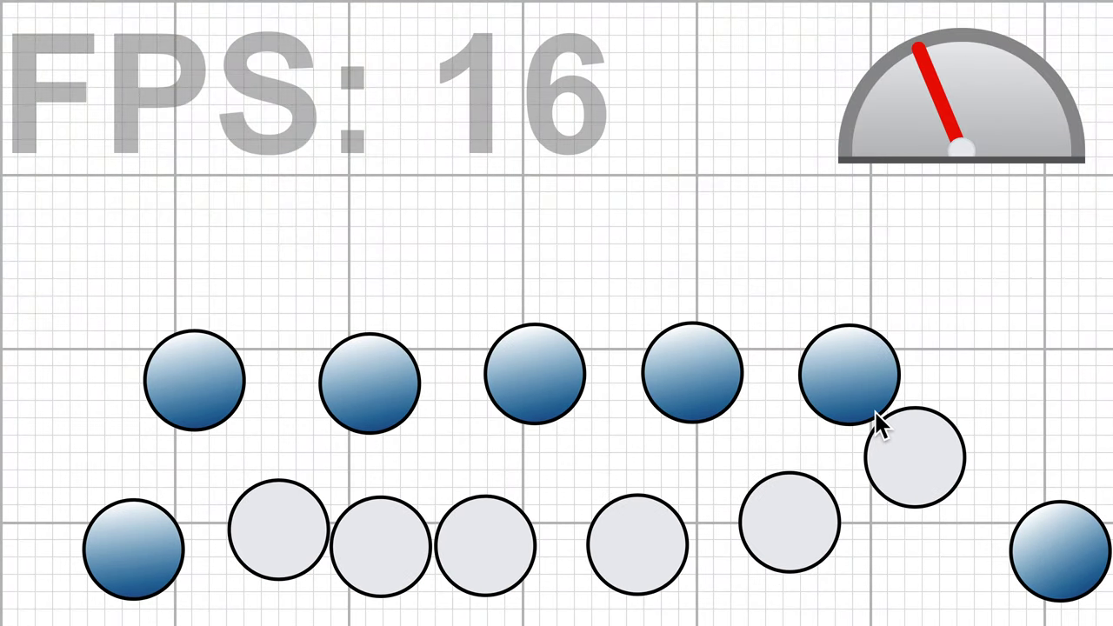
Step: Fling grey and blue balls and scatter the pile, then highlight the blog's Part II solution sentence
drag(878, 421, 805, 274)
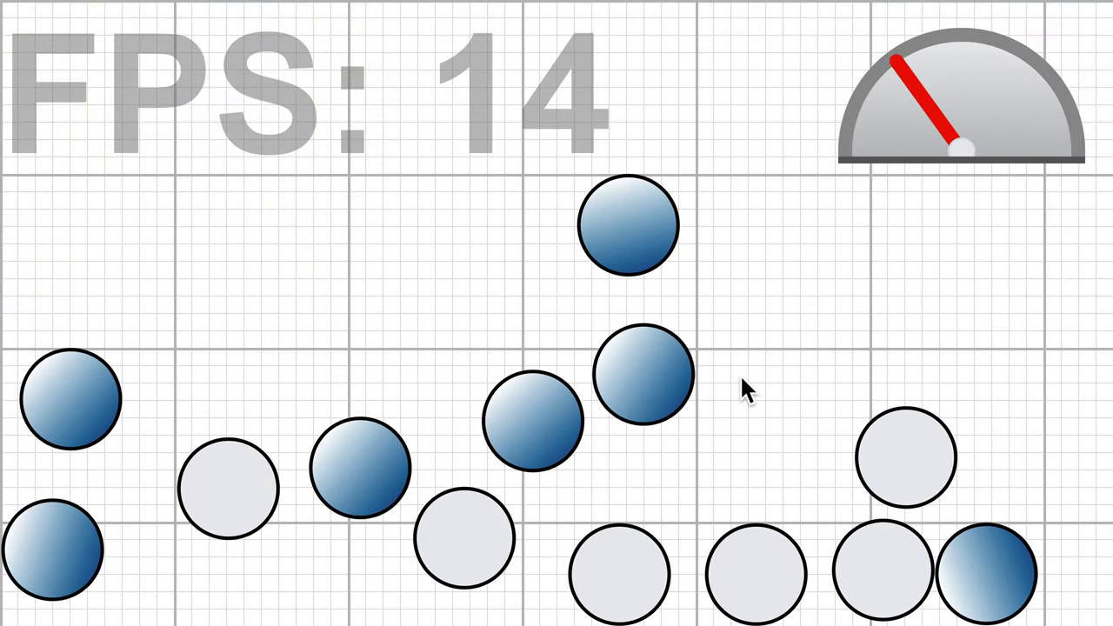
drag(899, 471, 726, 351)
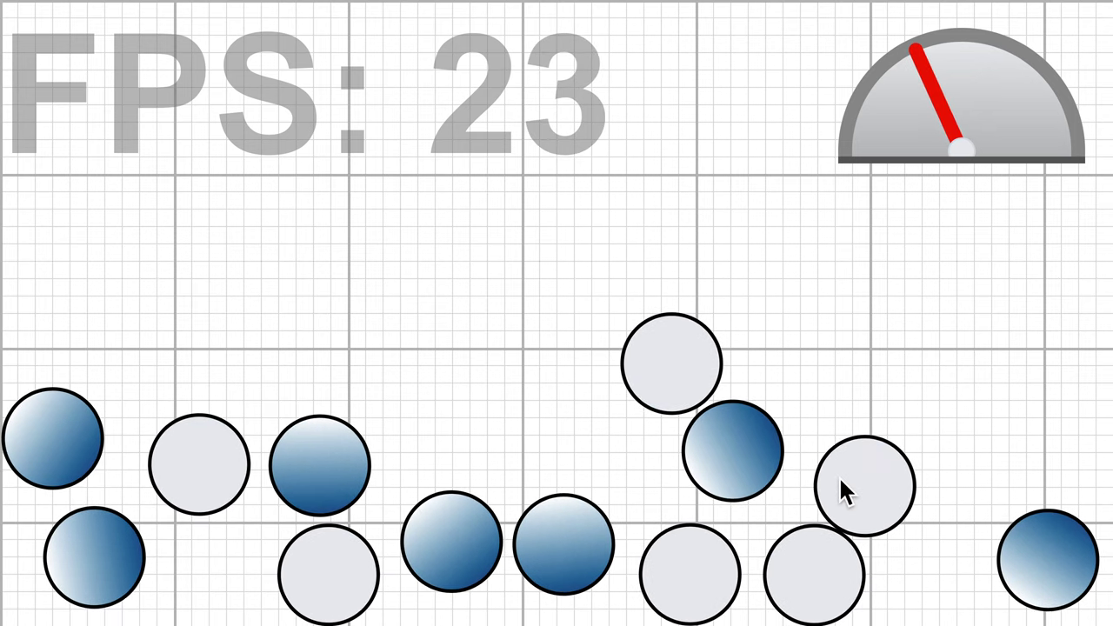
mouse_move(859, 482)
mouse_down()
mouse_move(960, 392)
mouse_move(883, 286)
mouse_up()
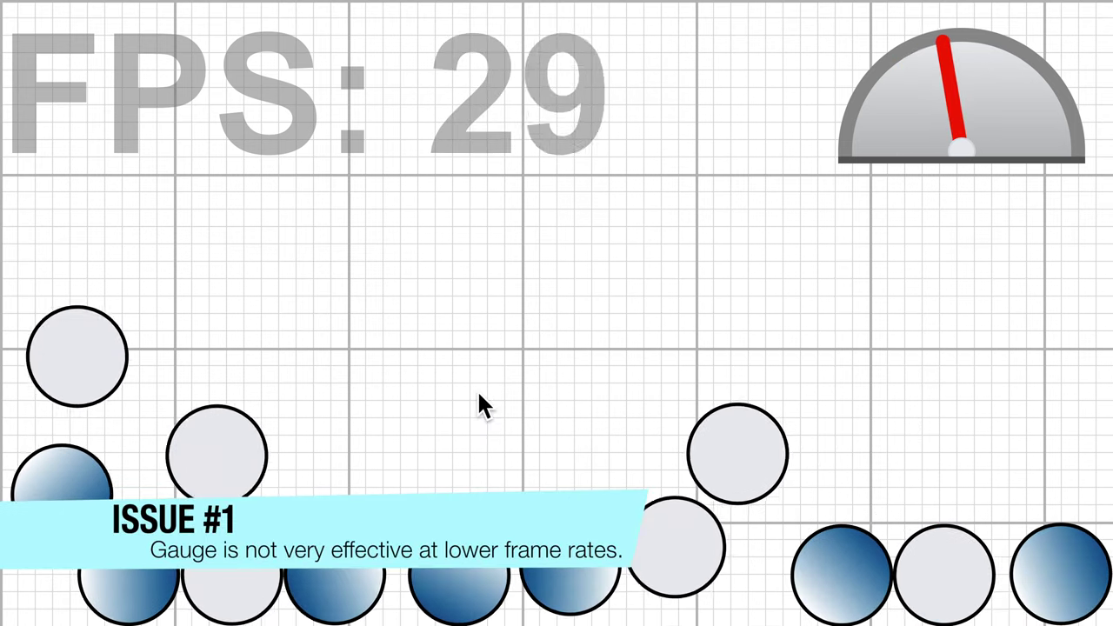
drag(486, 562, 750, 347)
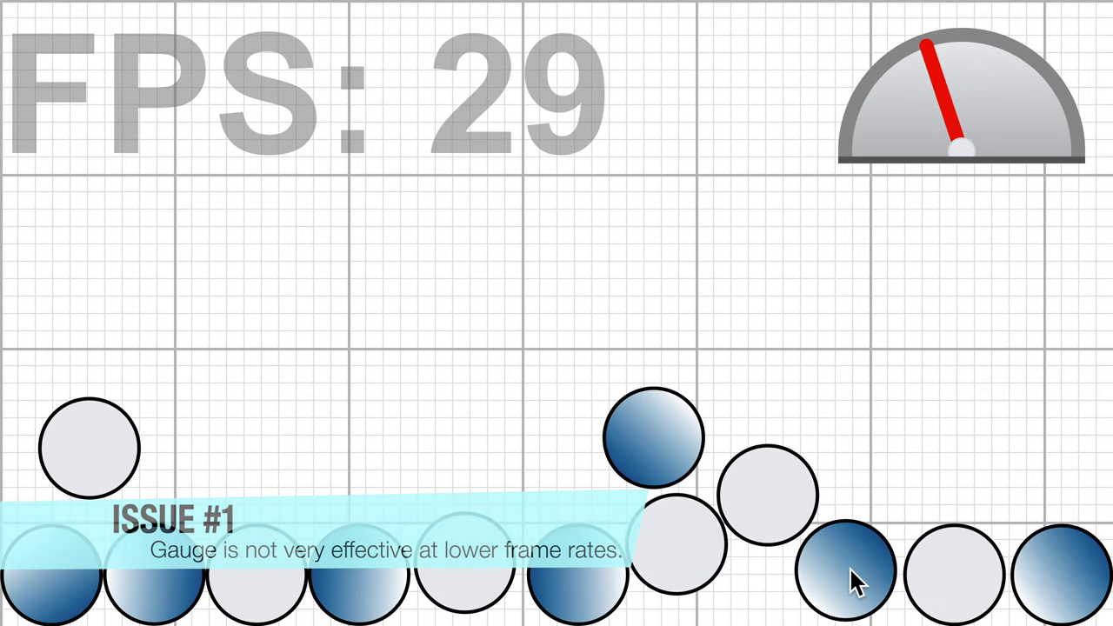
mouse_move(850, 581)
mouse_down()
mouse_move(231, 539)
mouse_move(224, 485)
mouse_move(379, 403)
mouse_move(630, 400)
mouse_move(756, 440)
mouse_up()
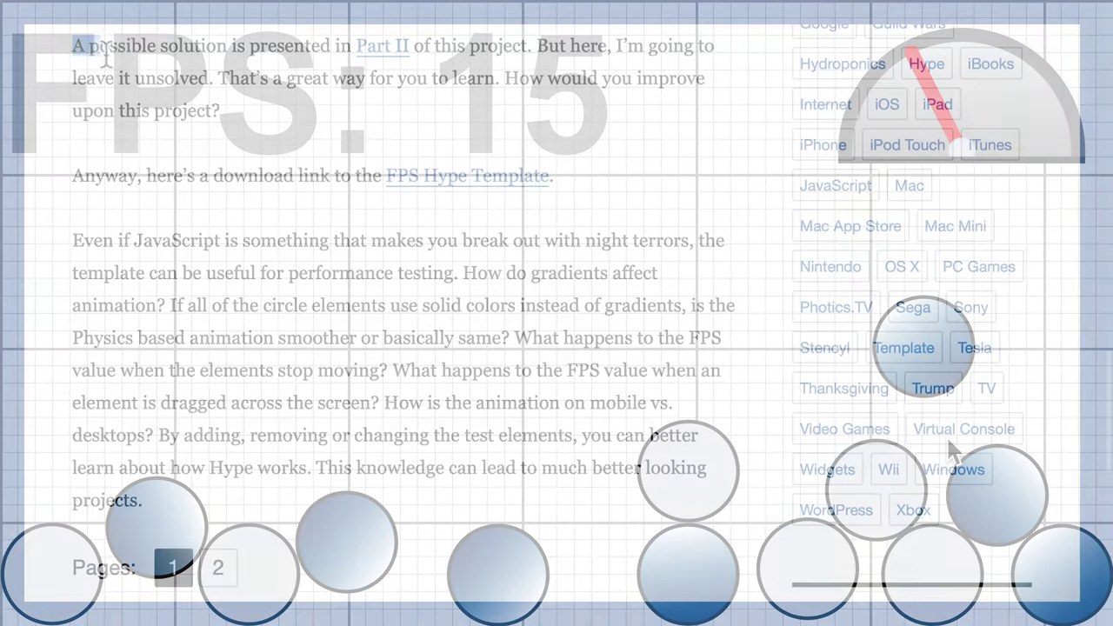
drag(103, 54, 536, 55)
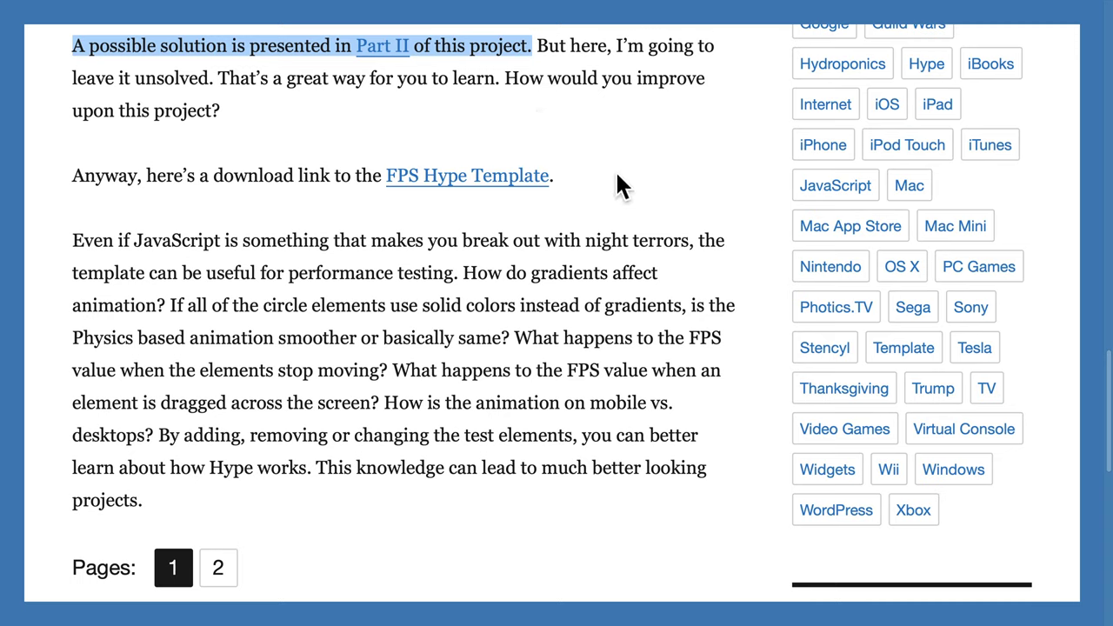
drag(619, 184, 93, 183)
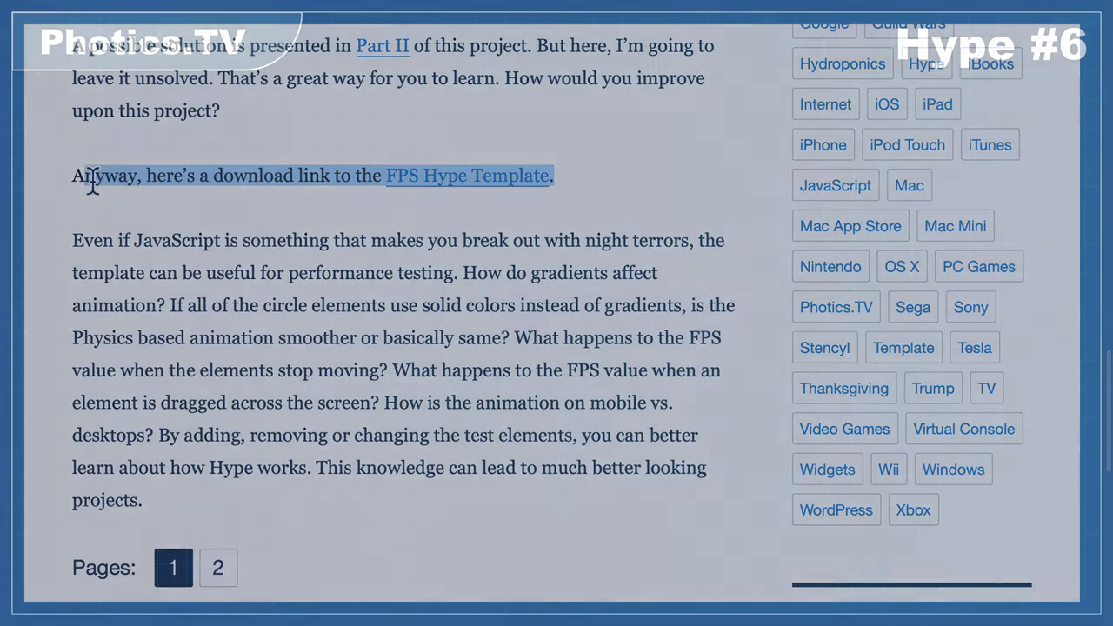